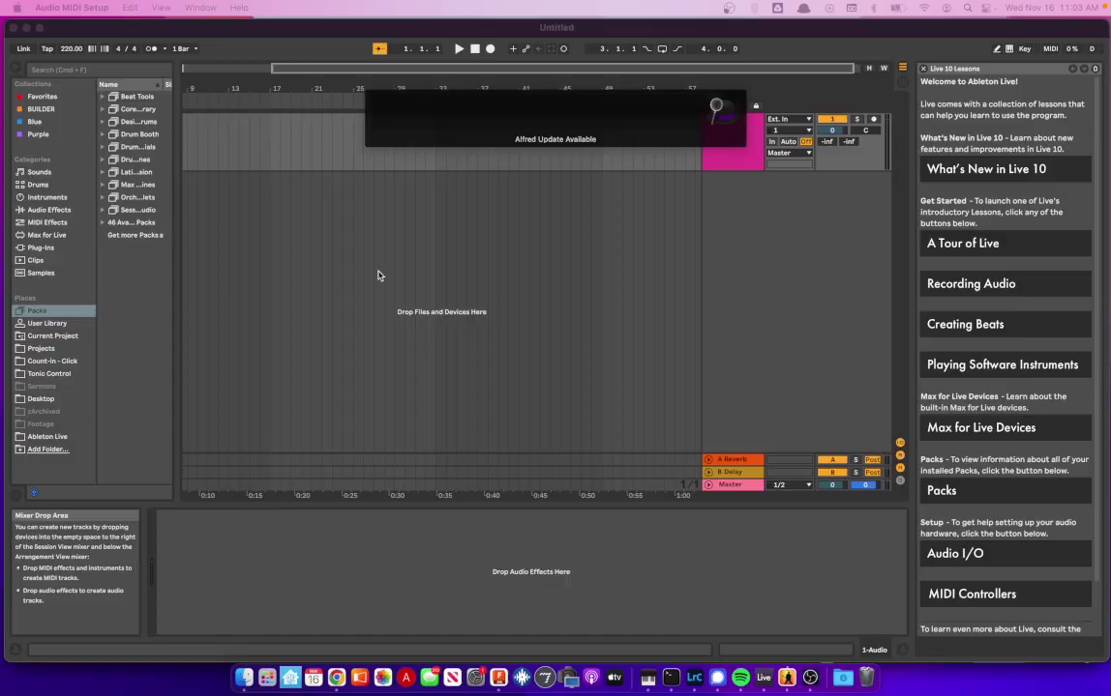
- Launch Audio MIDI Setup and show the MIDI Studio window listing the IAC Driver, moved aside
type("aud")
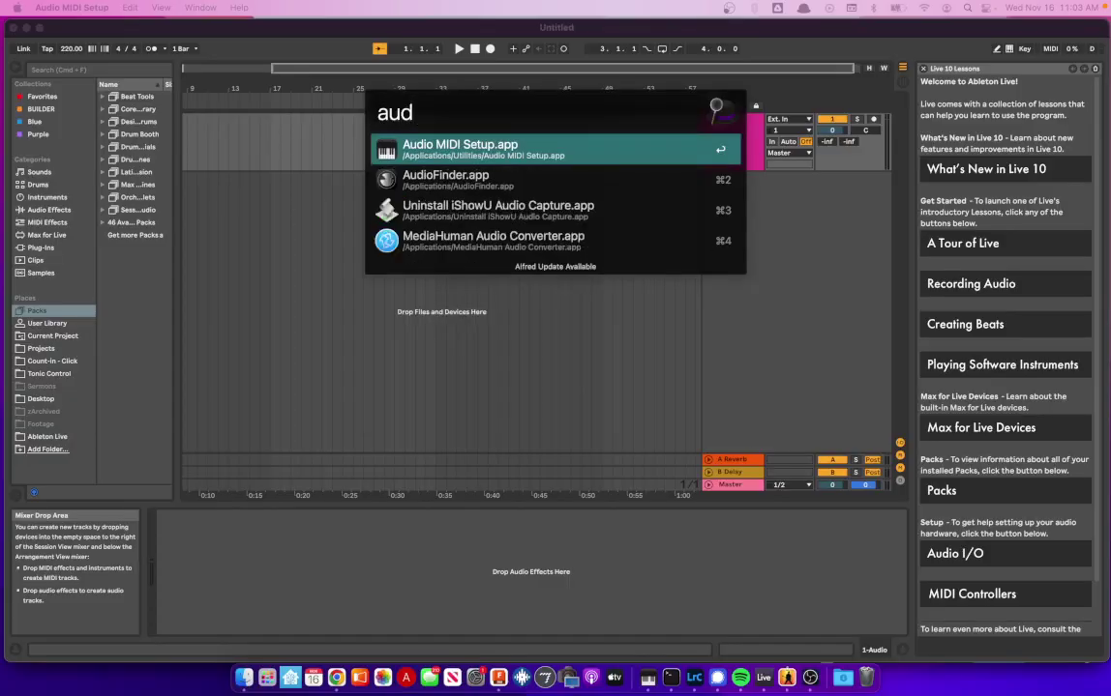
key("Return")
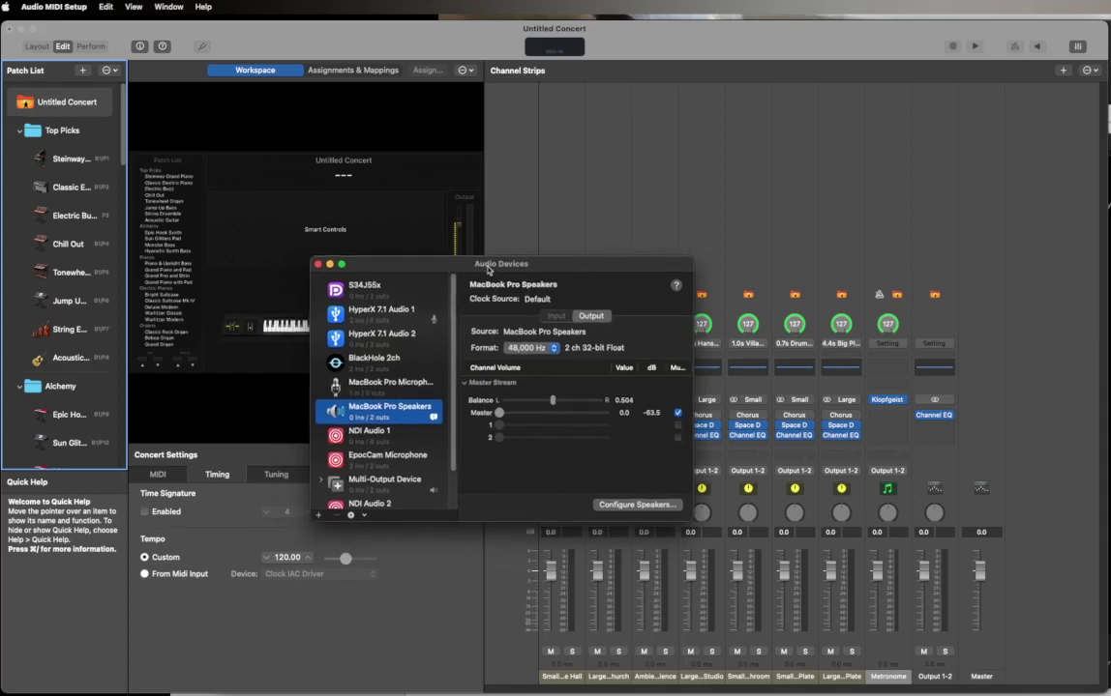
left_click(168, 7)
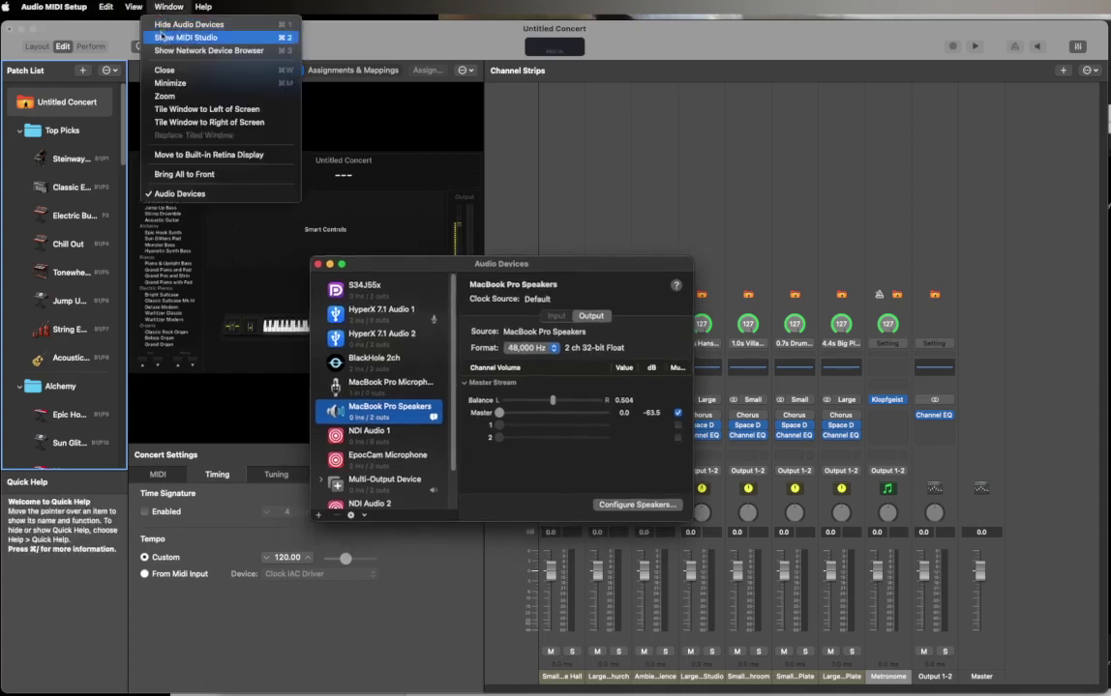
left_click(166, 38)
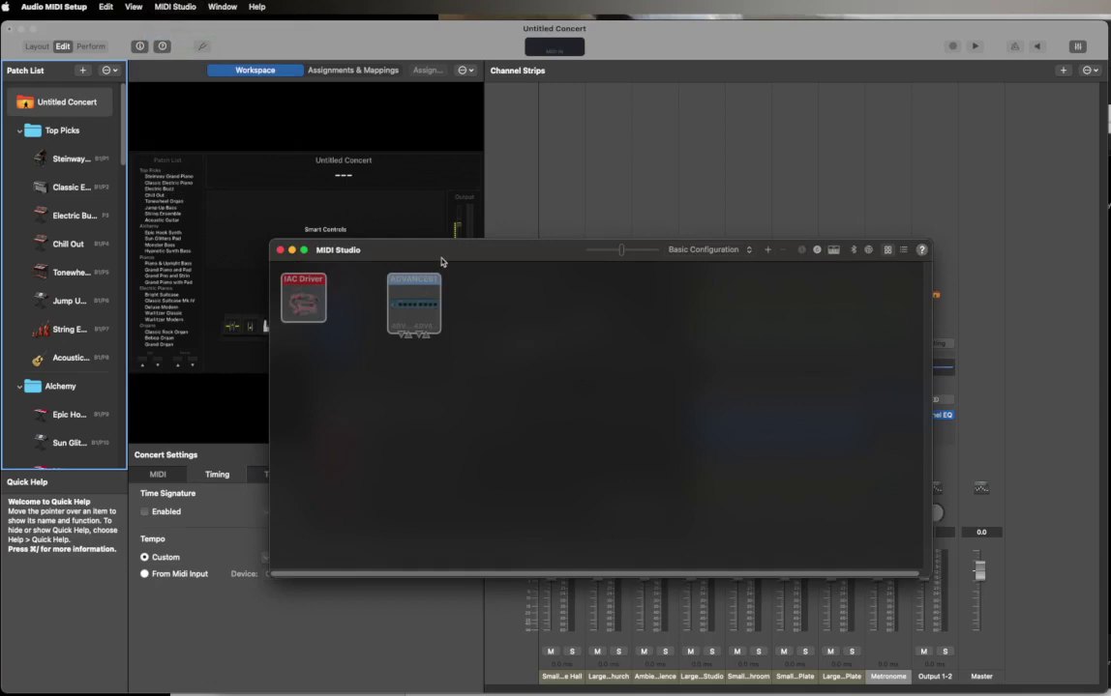
left_click_drag(441, 257, 508, 214)
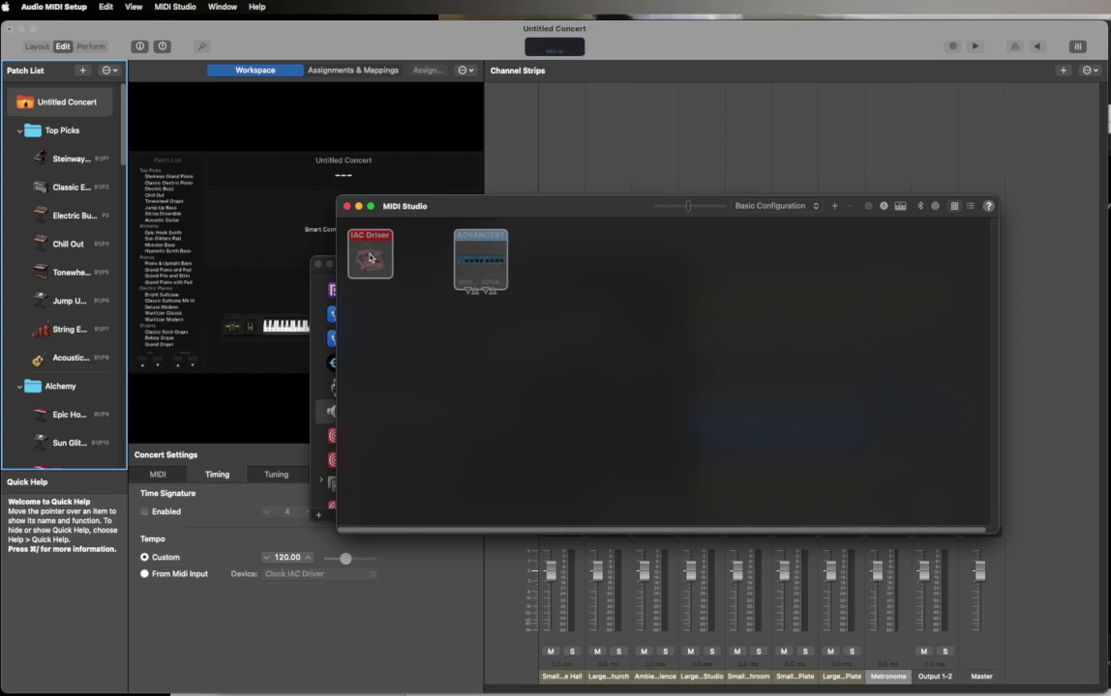
- Bring the IAC Driver online with two ports, Bus 1 and one named Clock, and apply
double_click(372, 255)
left_click_drag(253, 268, 294, 245)
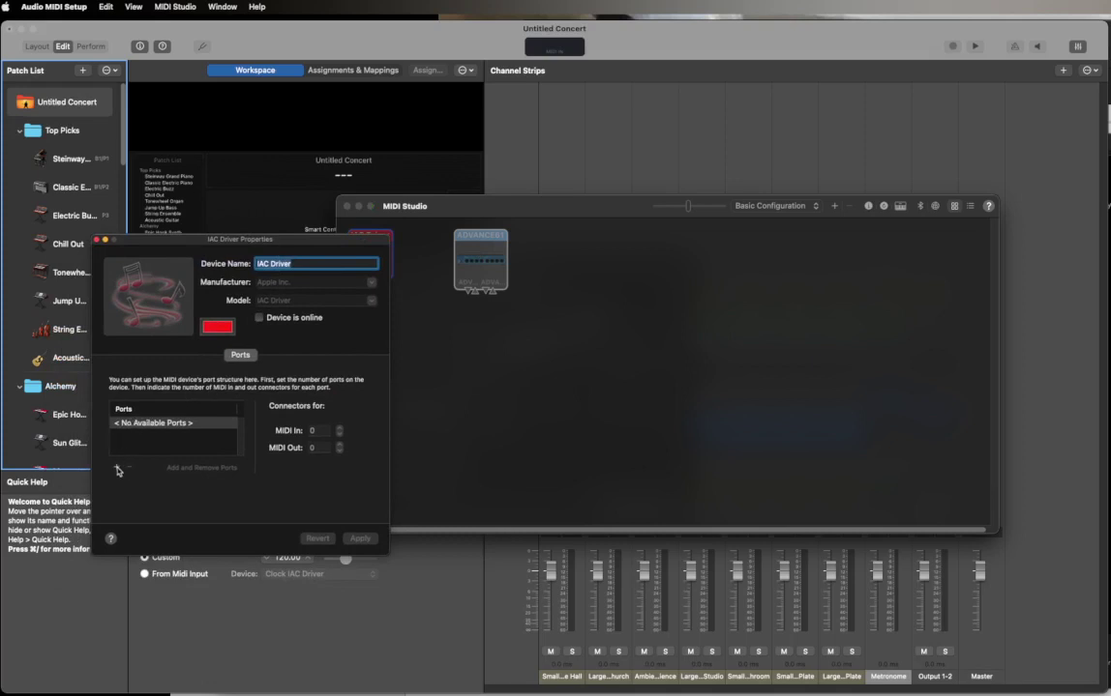
left_click(259, 318)
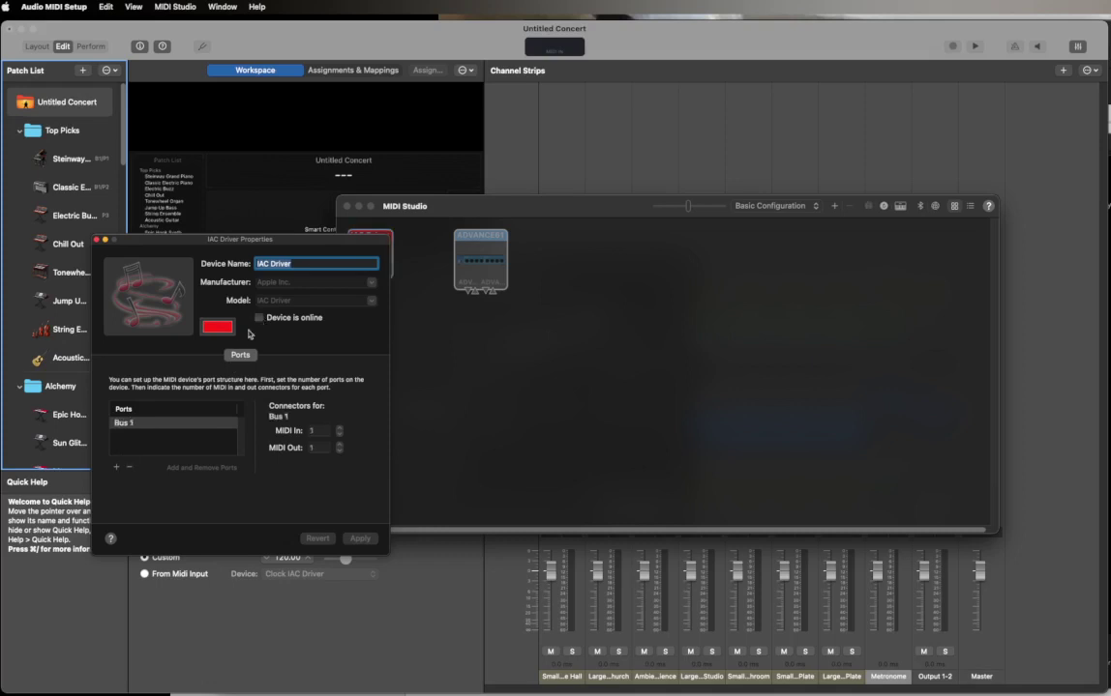
left_click(259, 317)
left_click_drag(311, 239, 311, 231)
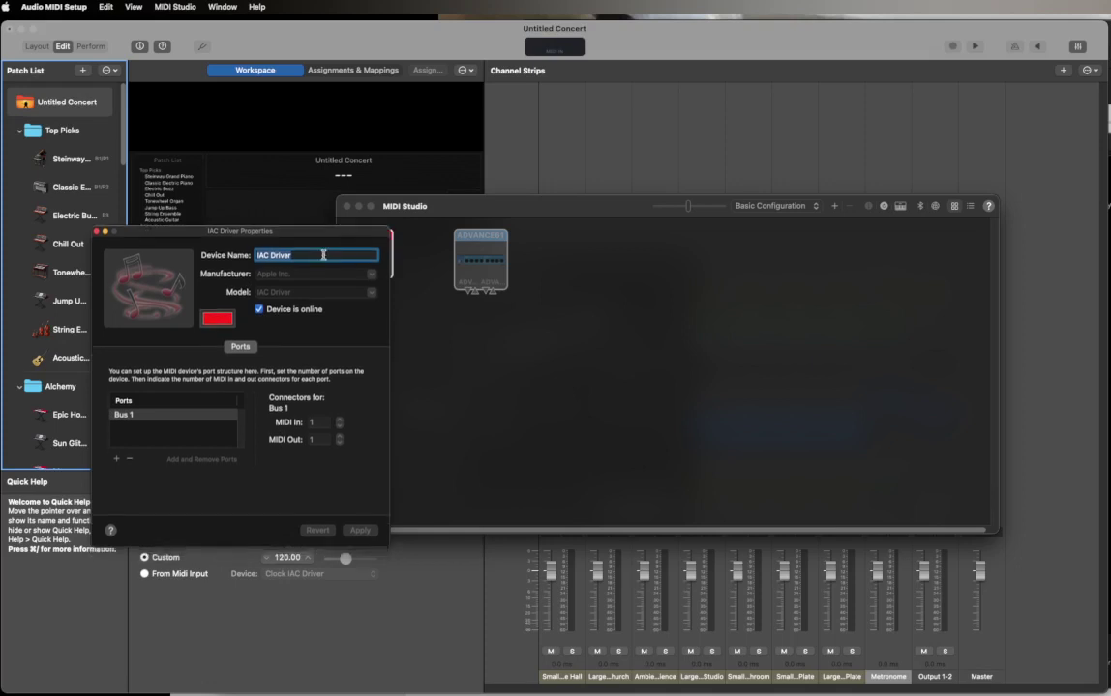
left_click(116, 459)
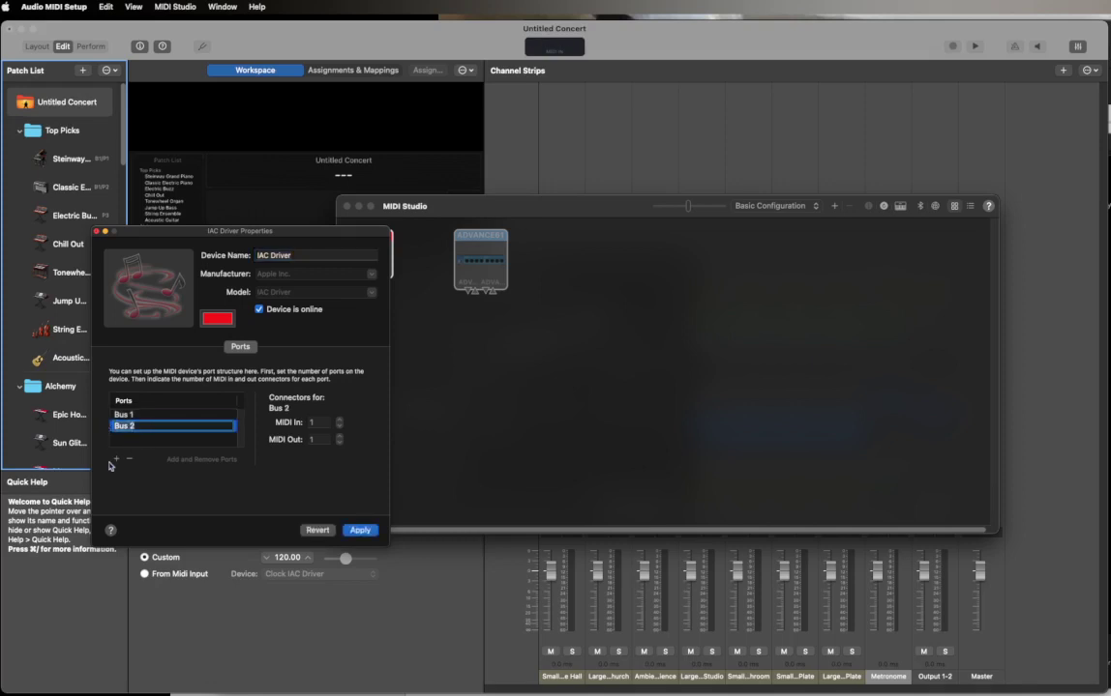
type("Clock")
left_click(124, 414)
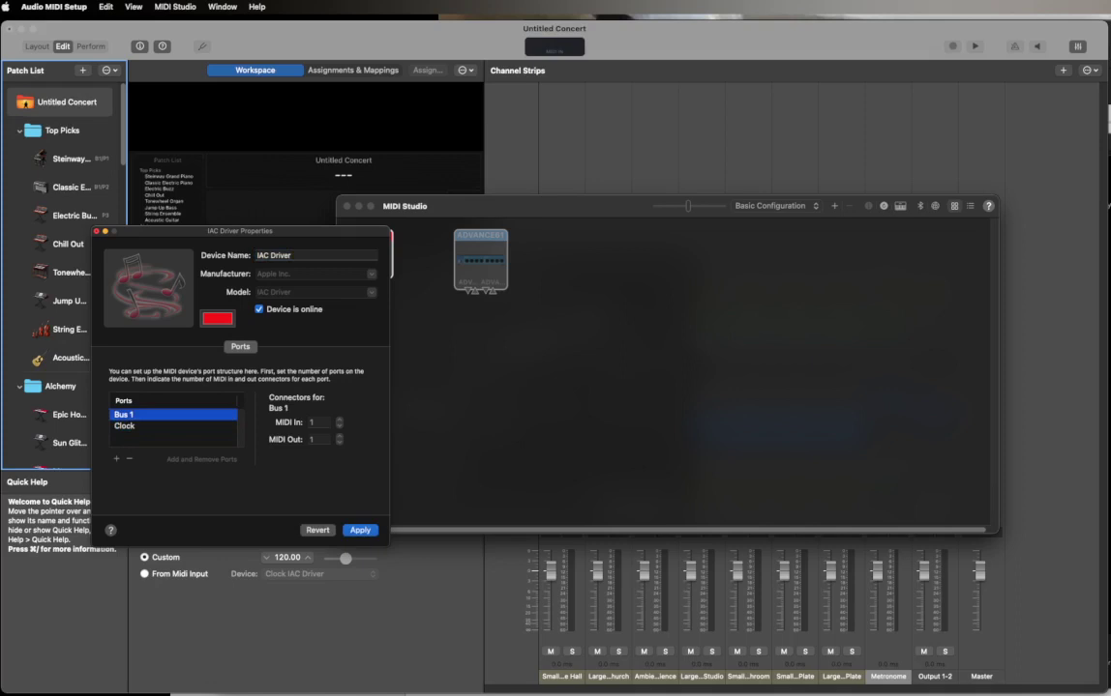
left_click(348, 530)
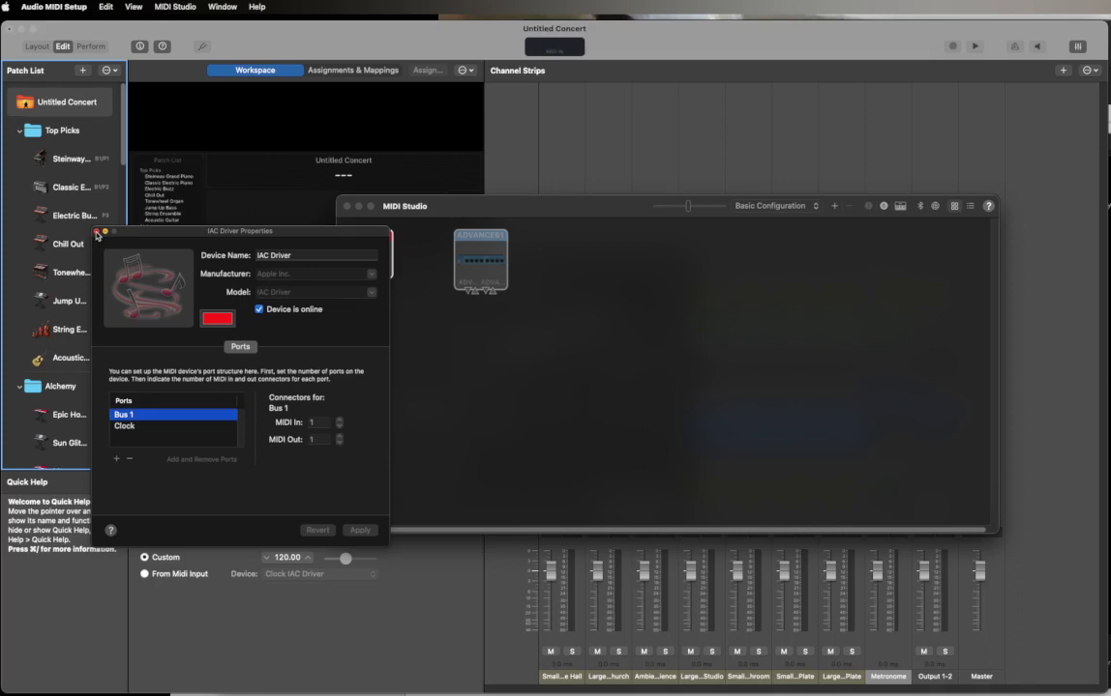
- Close the IAC Driver properties, MIDI Studio and audio devices windows
left_click(97, 233)
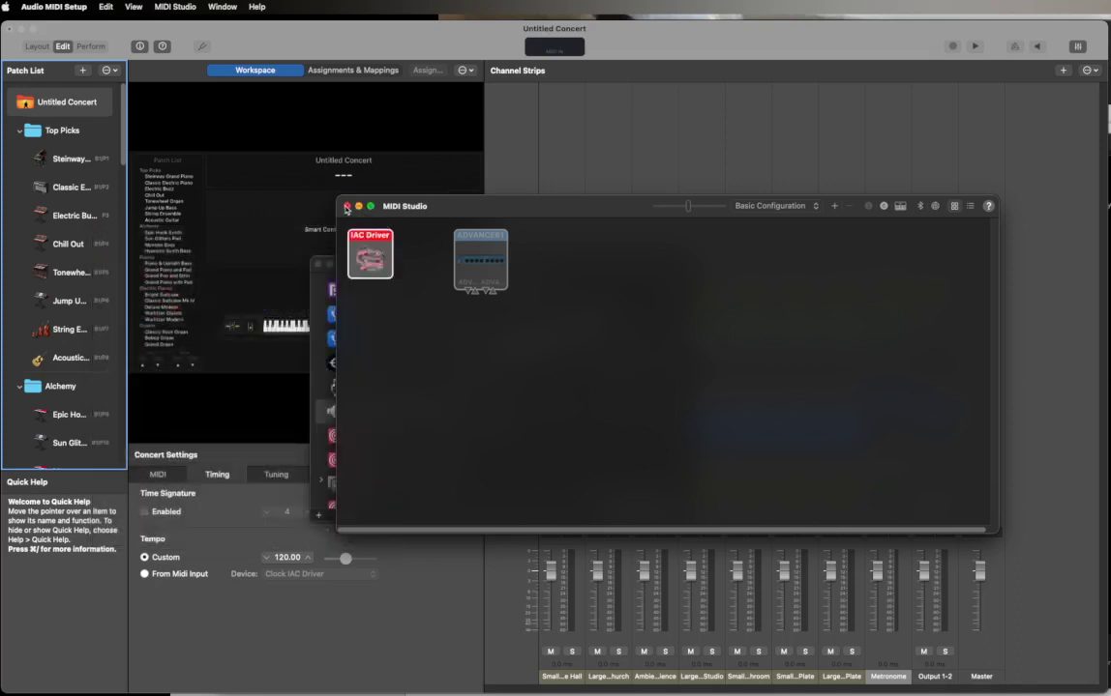
left_click(347, 208)
left_click(287, 238)
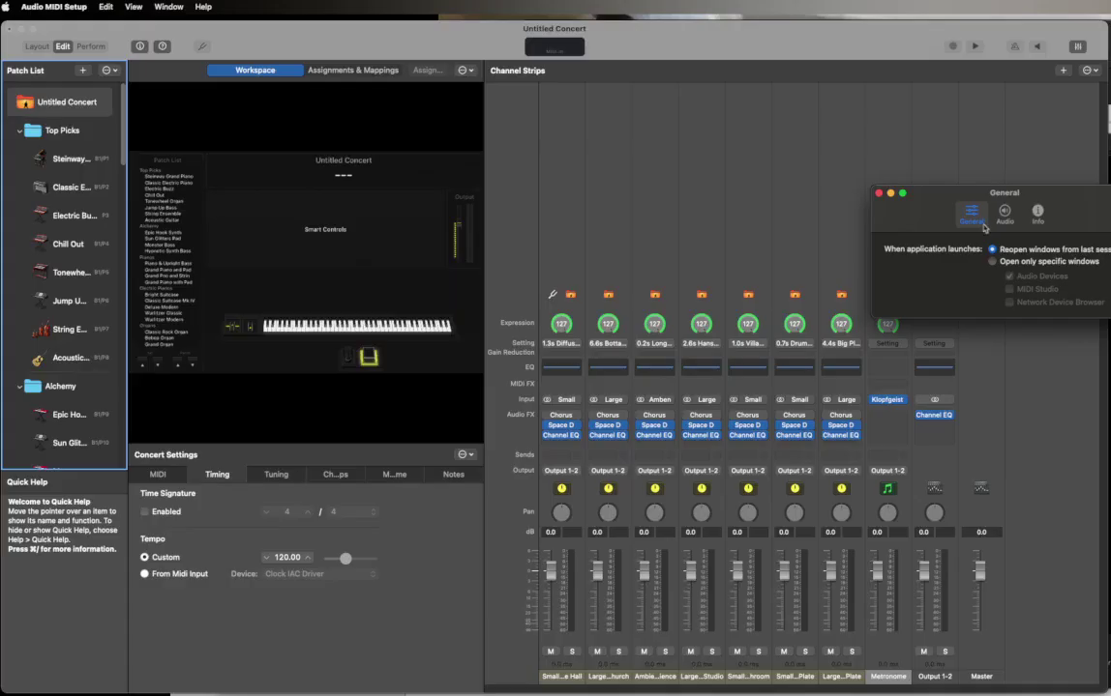
- Close Audio MIDI Setup's preferences and turn on Live's MIDI sync output to IAC Driver (Clock)
left_click_drag(843, 191, 767, 685)
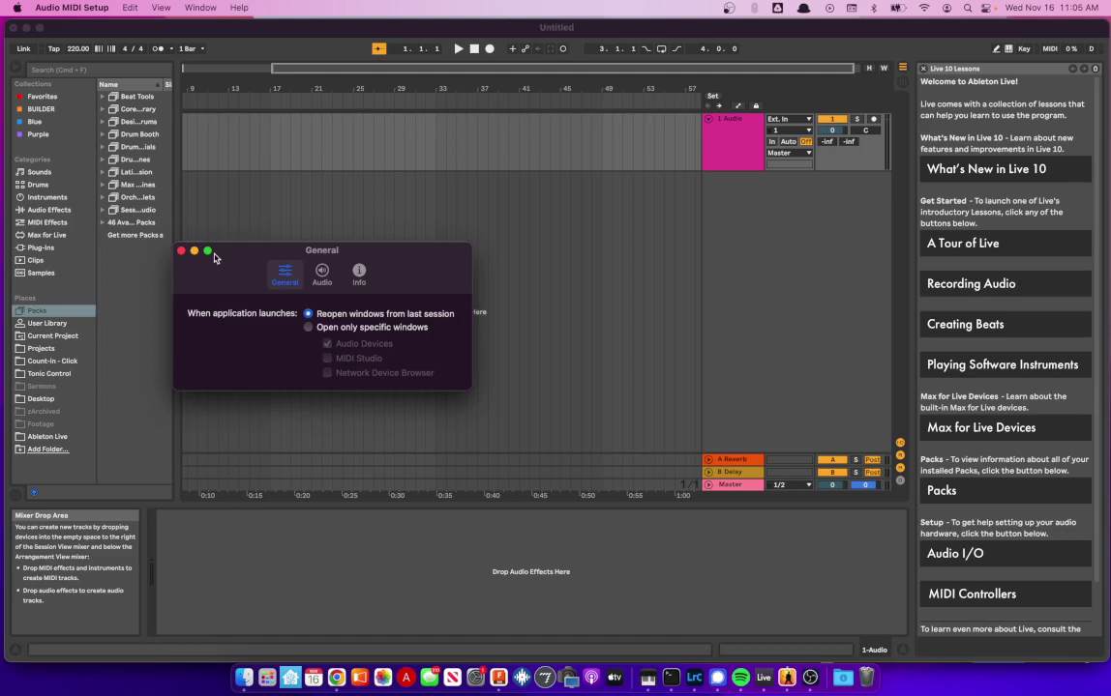
left_click(158, 221)
key("super+comma")
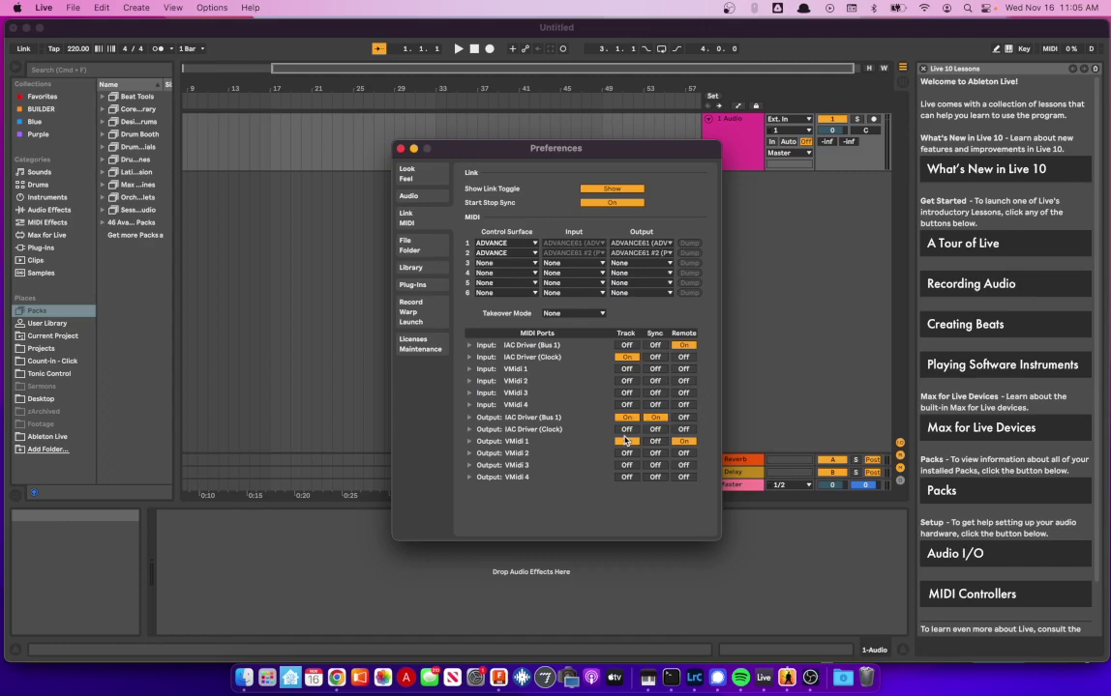
left_click(655, 431)
- Close Live's preferences and set the song tempo to 120, then 80 BPM
left_click(401, 153)
left_click(404, 152)
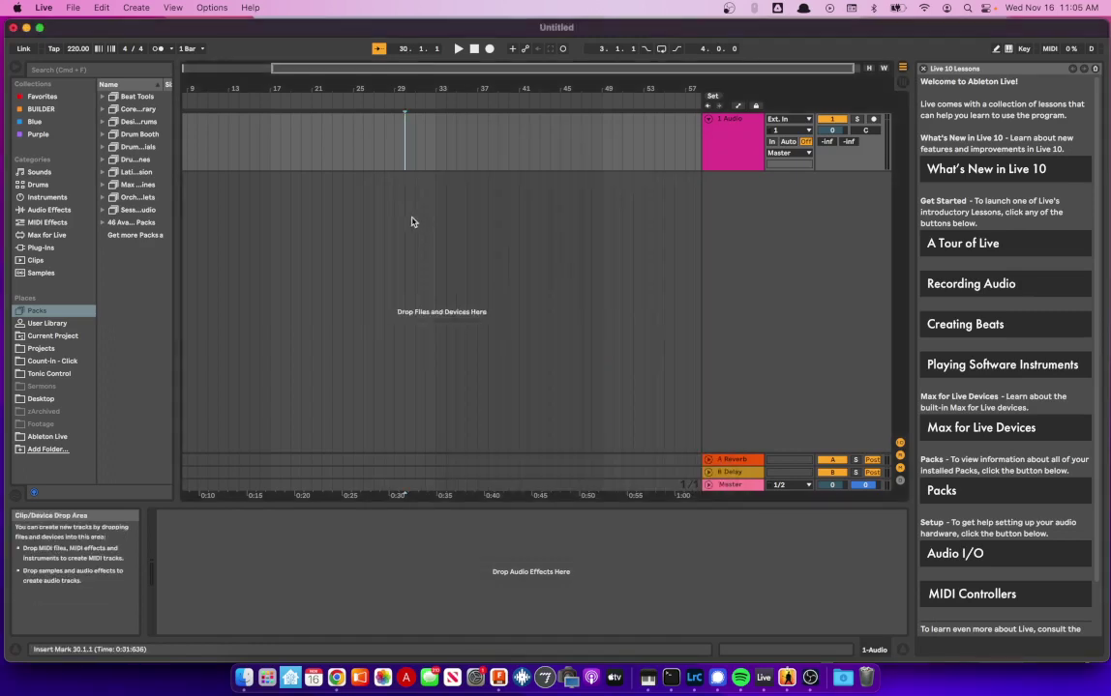
left_click(74, 50)
type("120")
key("Return")
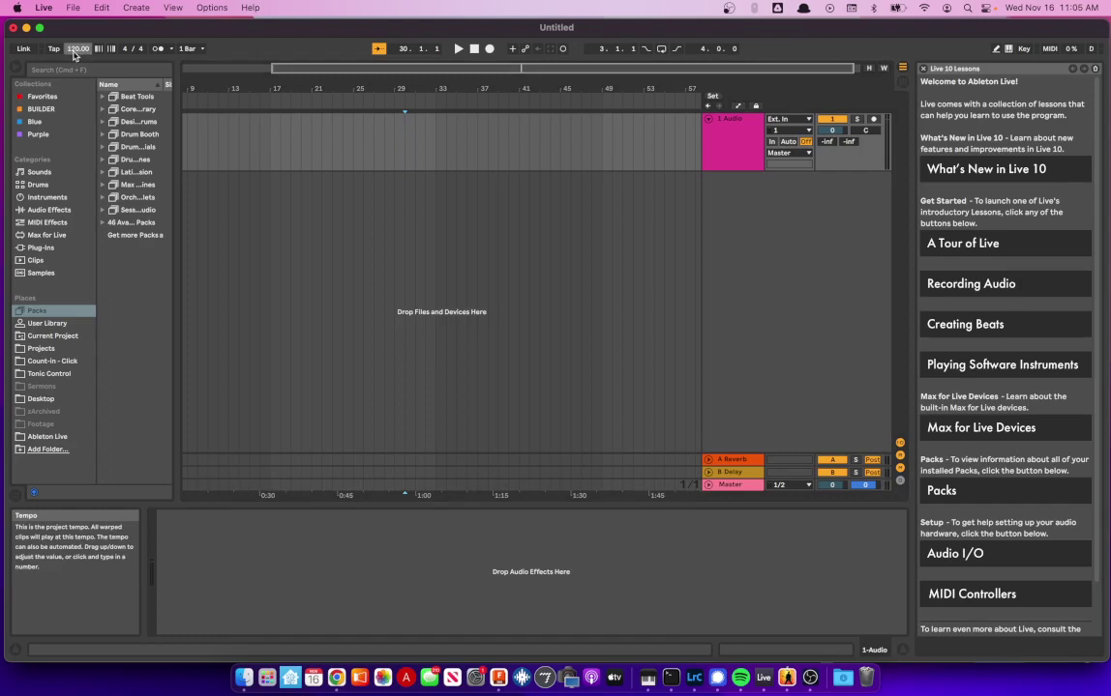
type("80")
key("Return")
left_click(455, 247)
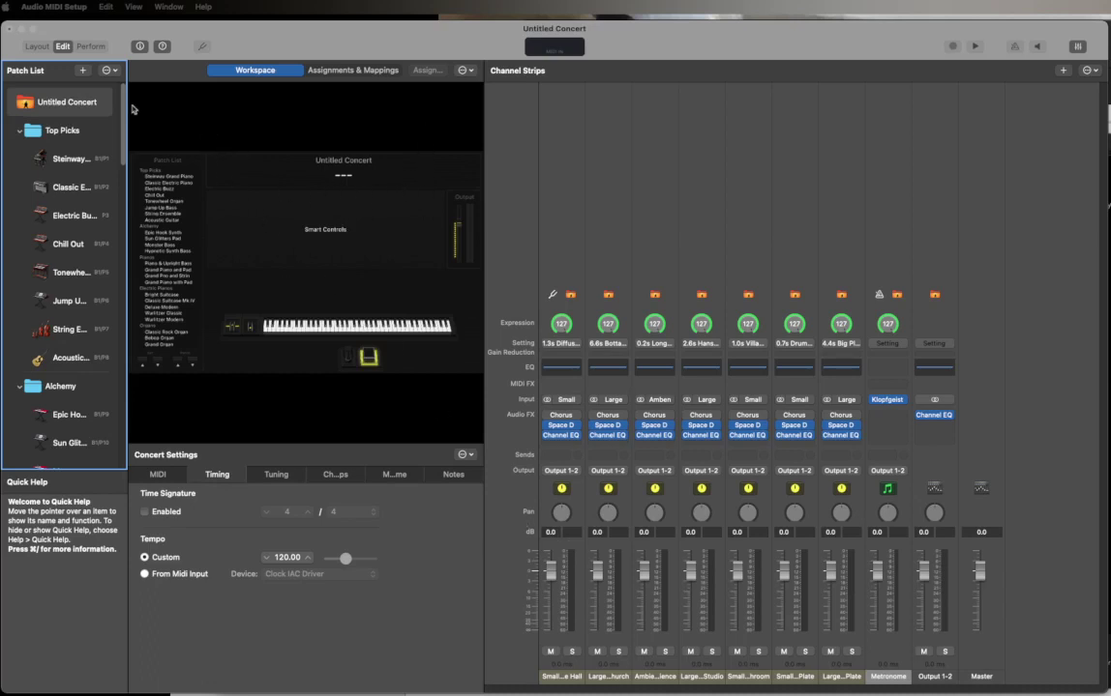
- Check MainStage's concert MIDI and Timing settings, choose Custom tempo, then select the Steinway Grand Piano patch
left_click(25, 103)
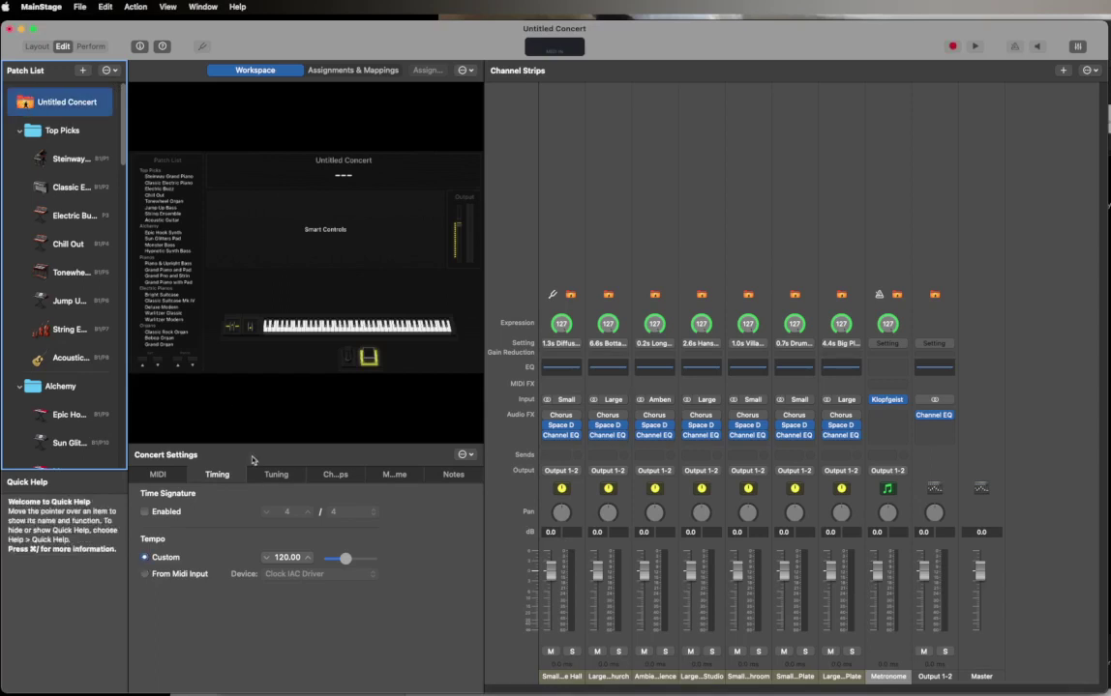
left_click(163, 476)
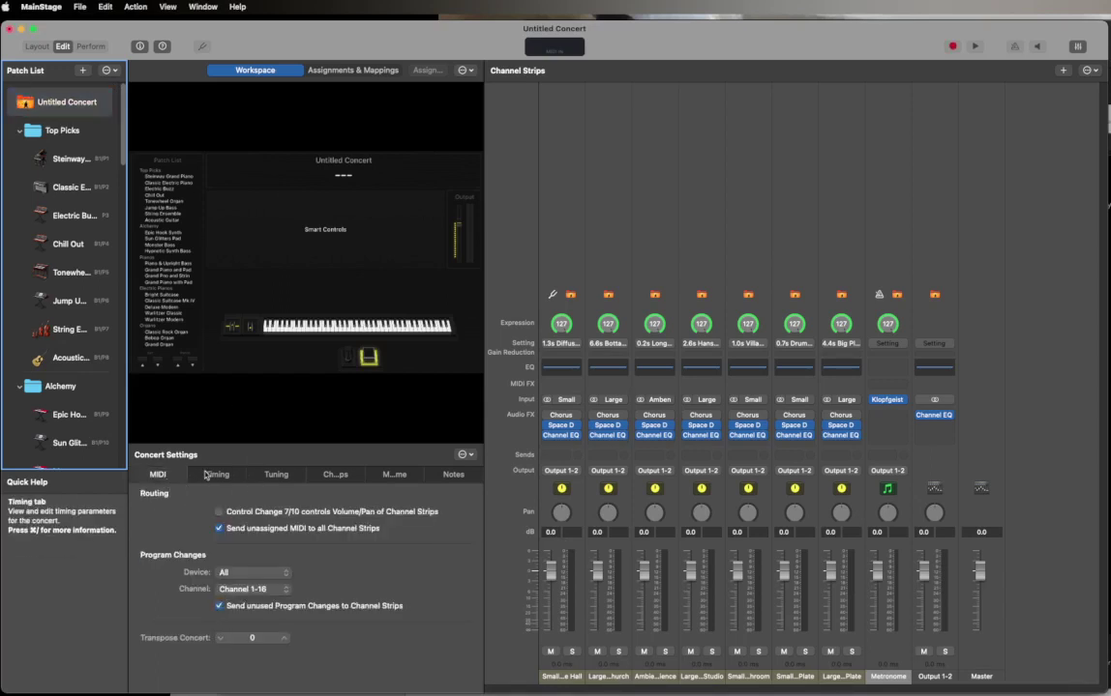
left_click(209, 476)
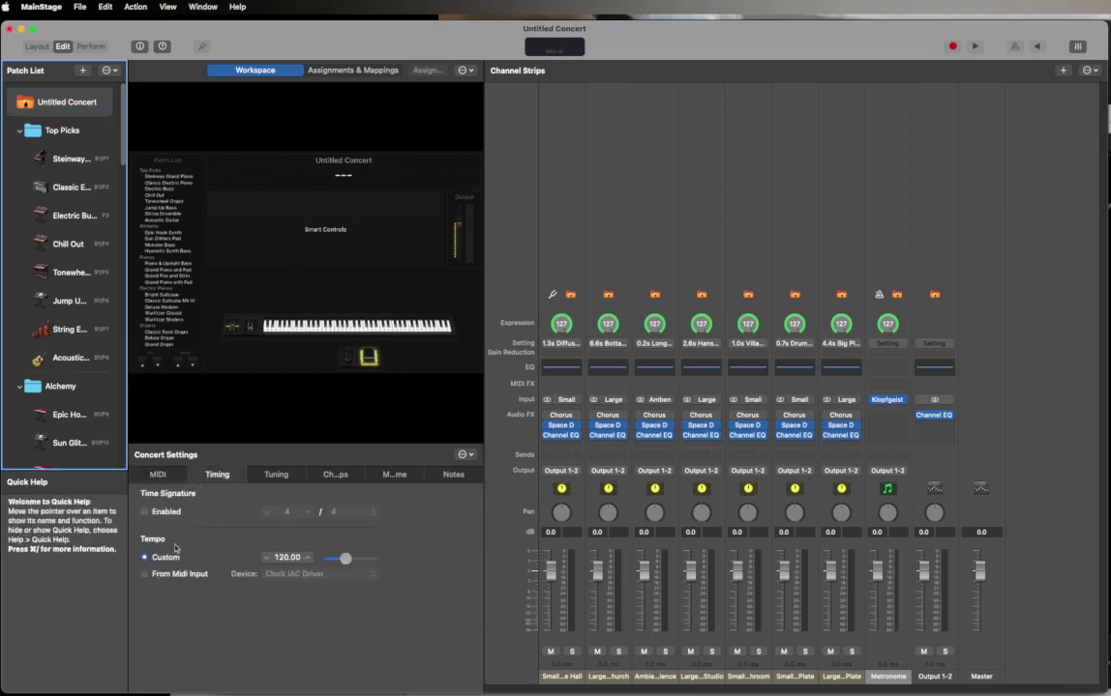
left_click(145, 558)
left_click(53, 162)
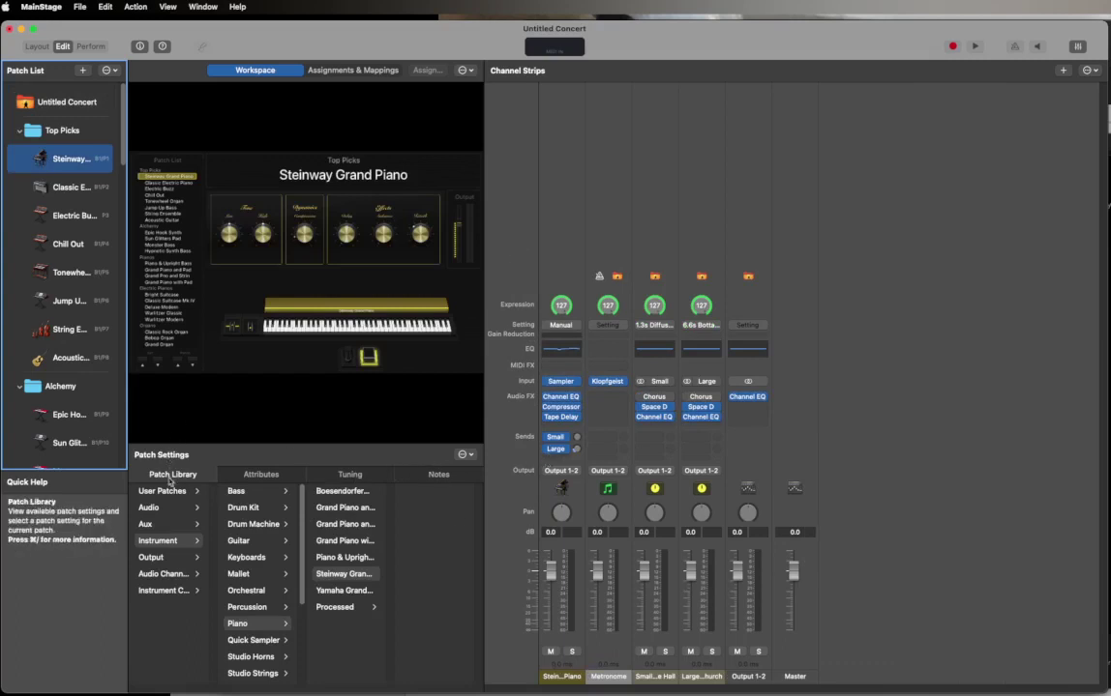
- Browse the patch's Attributes and Tuning tabs, then show Untitled Concert's timing with Custom 120 BPM
left_click(237, 476)
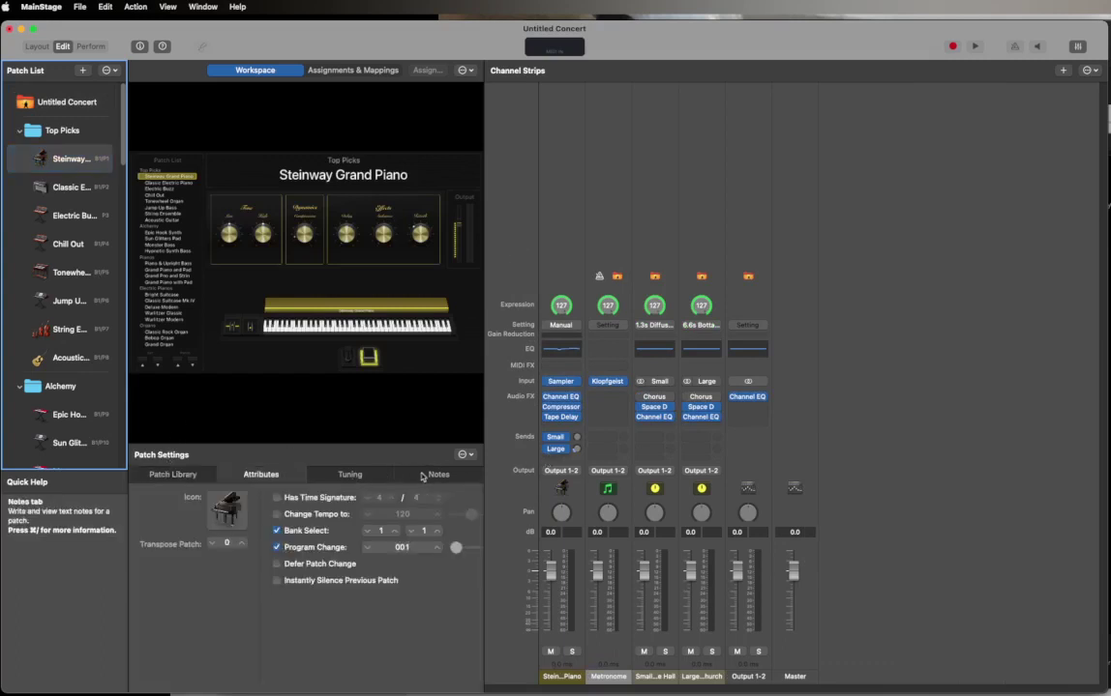
left_click(373, 475)
left_click(274, 476)
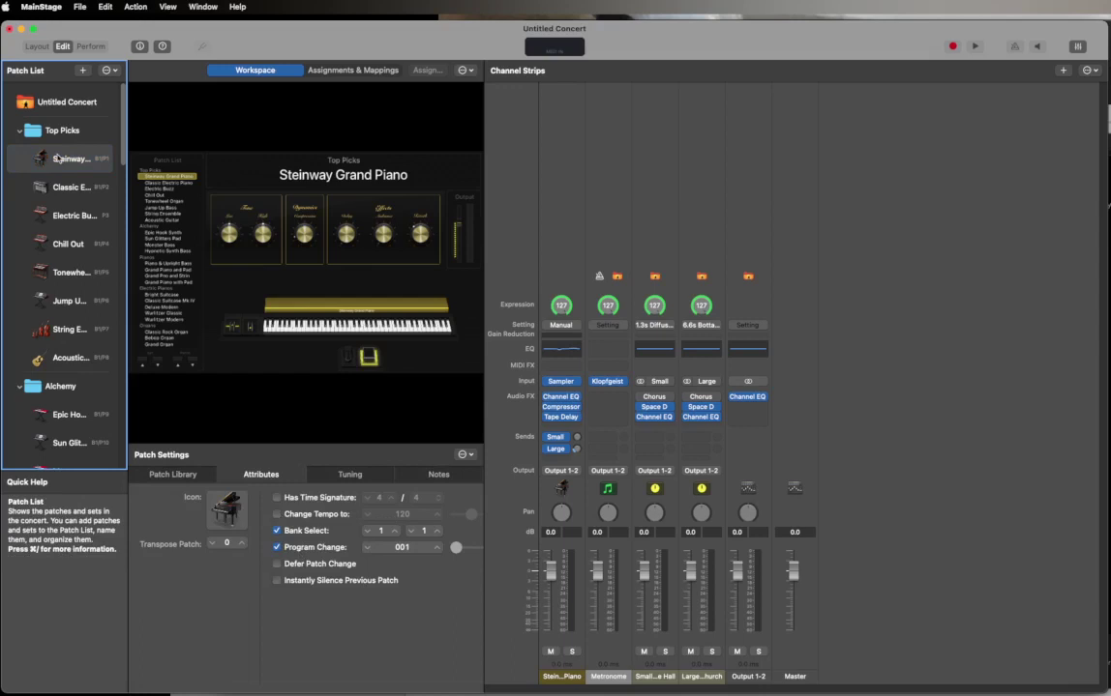
left_click(56, 103)
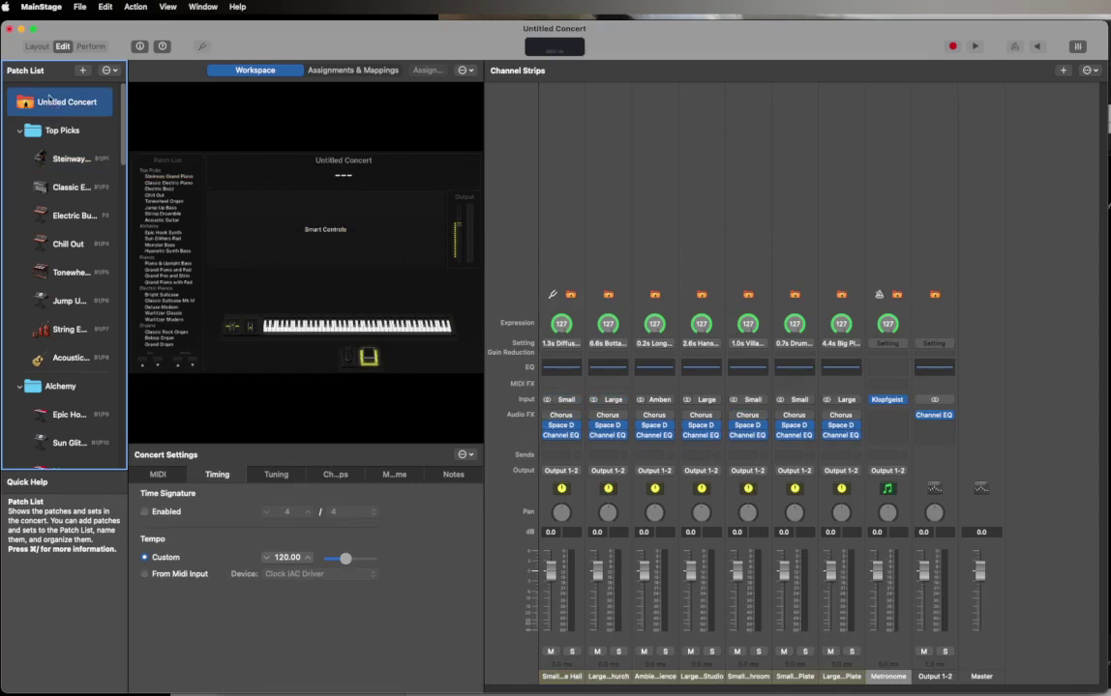
- Set the concert tempo source to From Midi Input, keeping Clock IAC Driver as the device
left_click(145, 577)
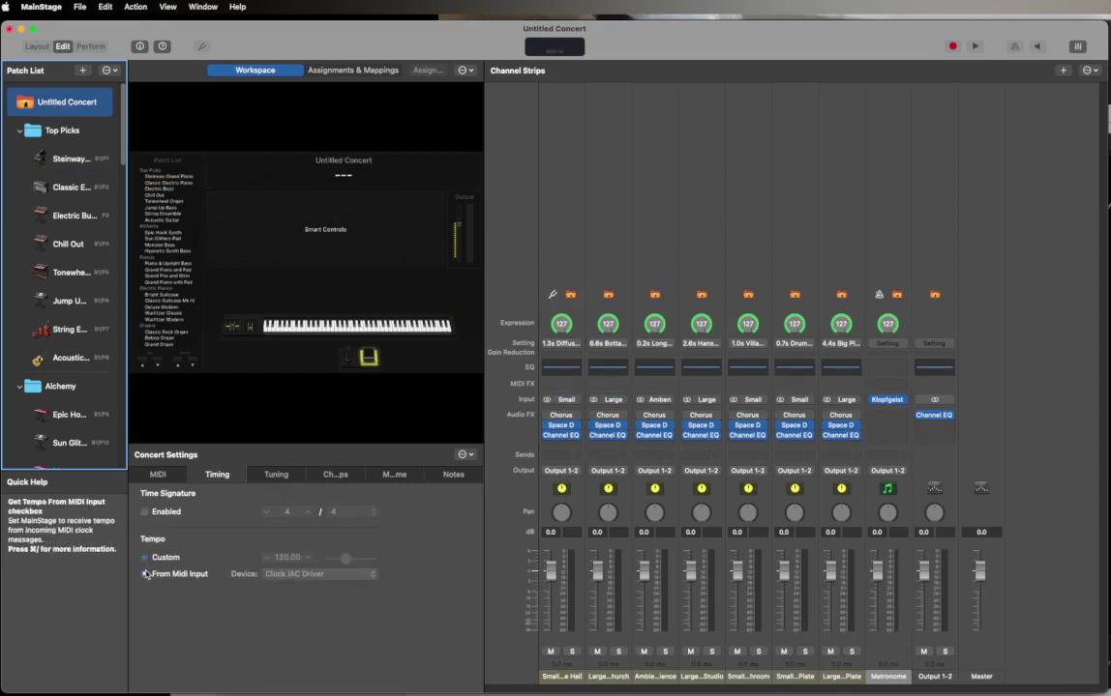
left_click(332, 574)
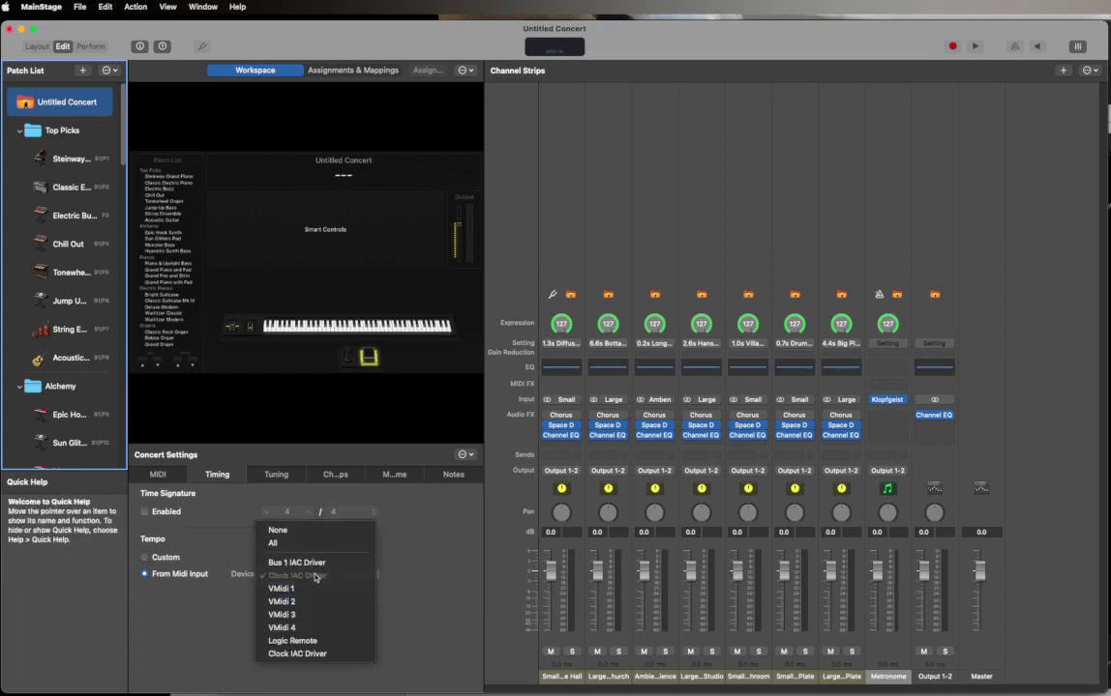
left_click(316, 577)
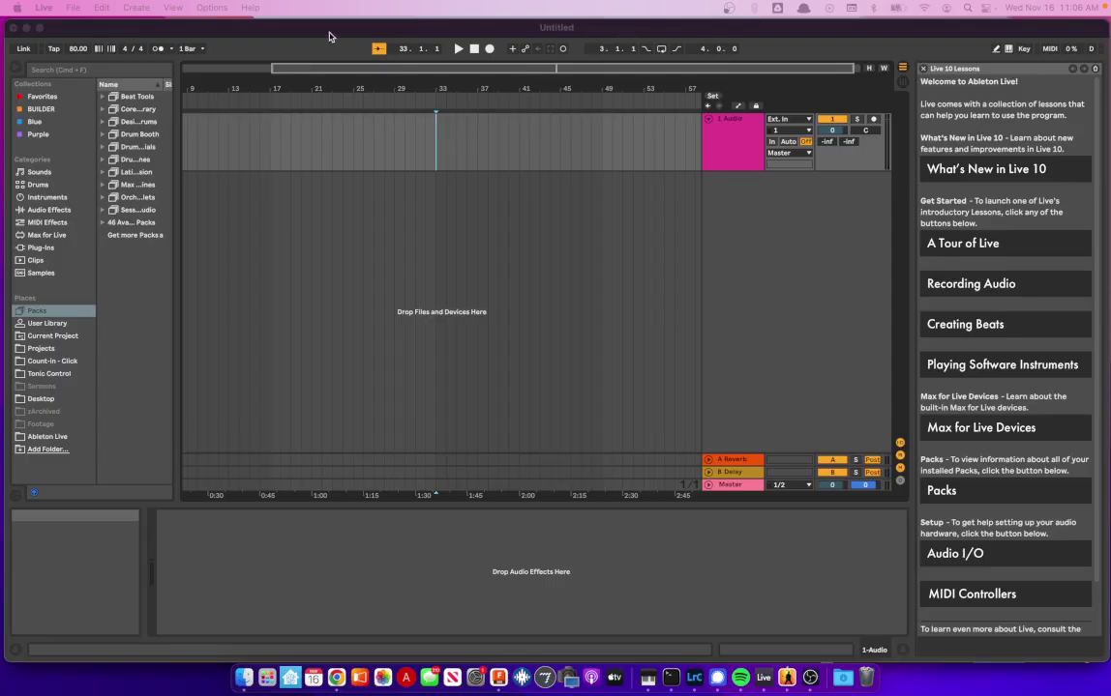
- Start Live playback and set IAC Driver (Clock) output to Sync on, Remote off
left_click(330, 28)
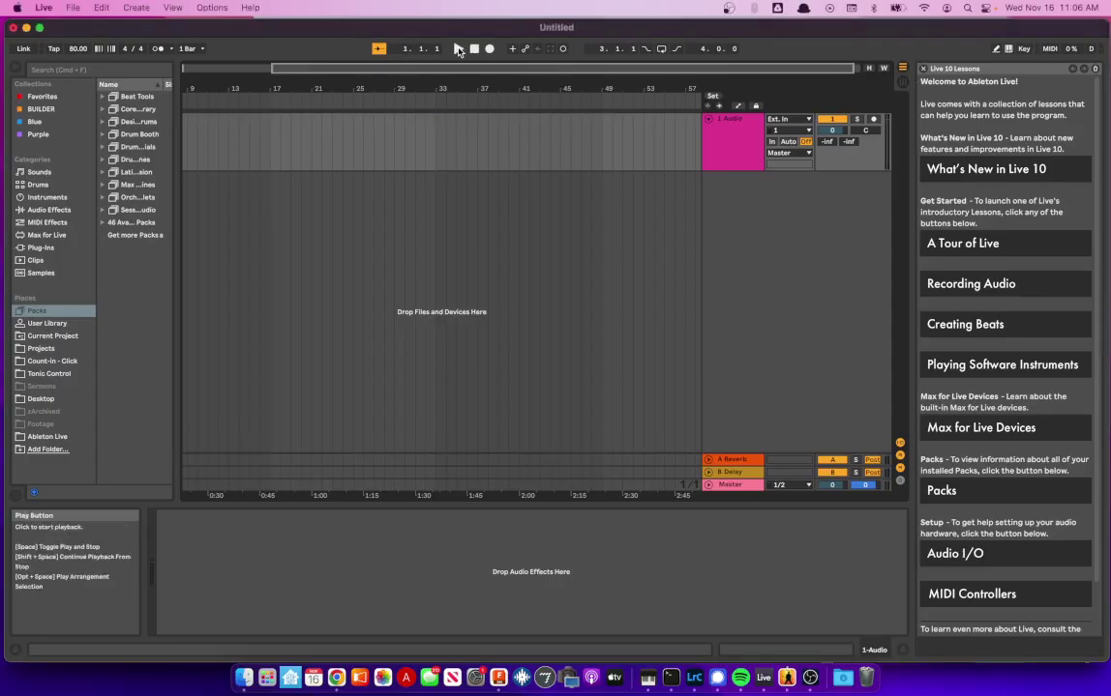
left_click(459, 49)
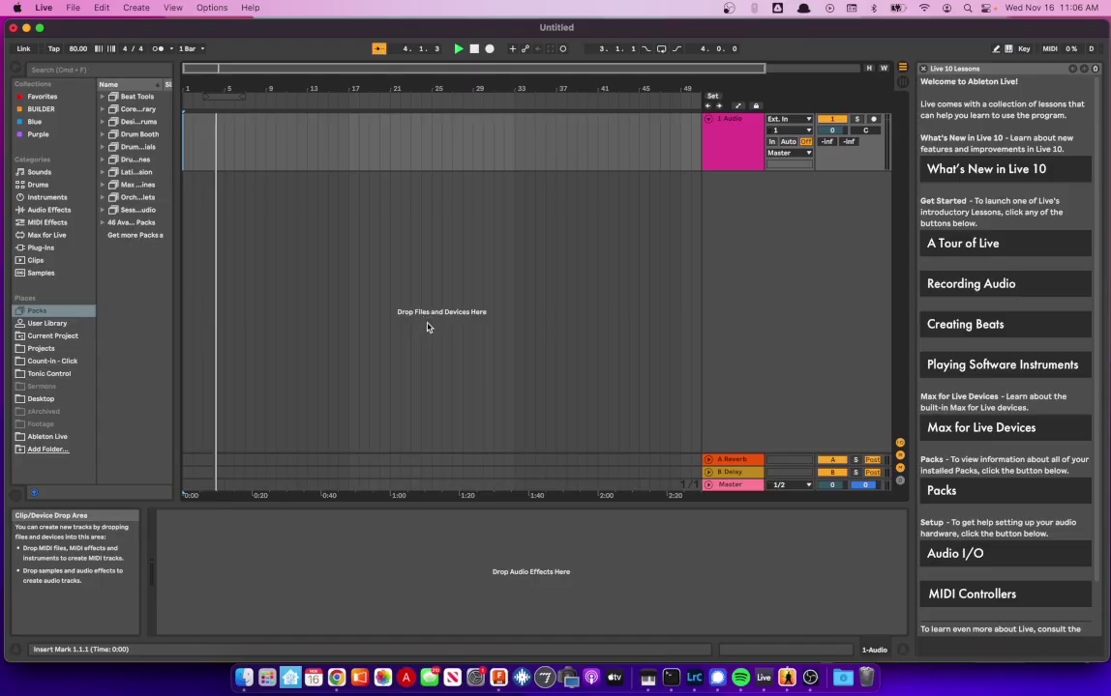
left_click(44, 7)
left_click(59, 51)
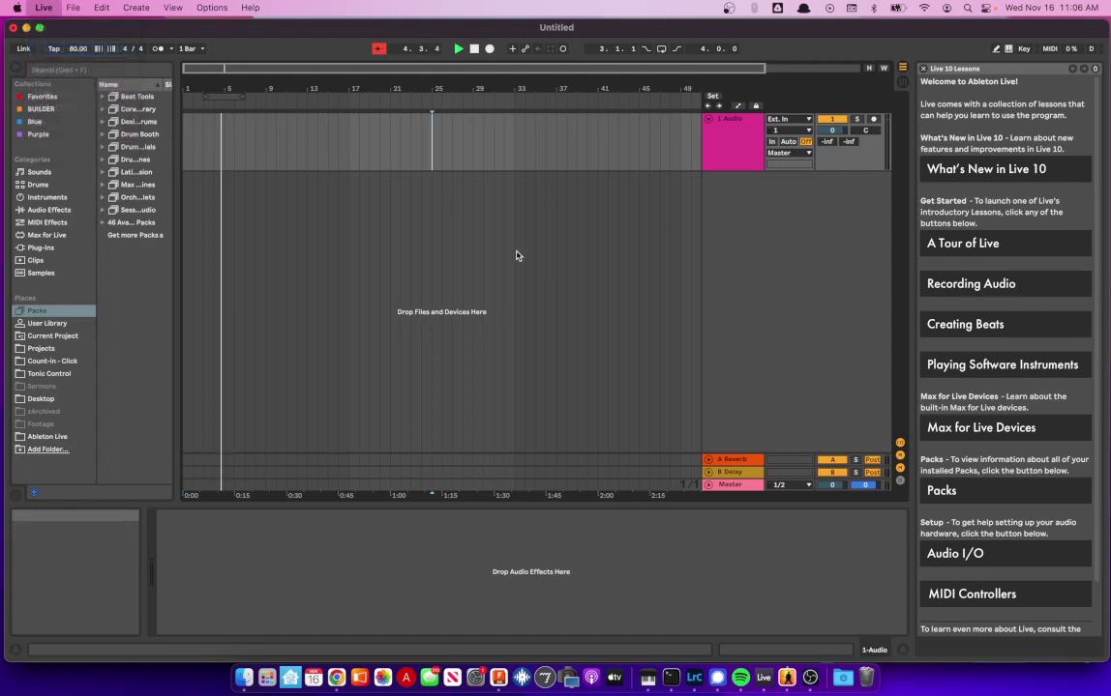
left_click(656, 430)
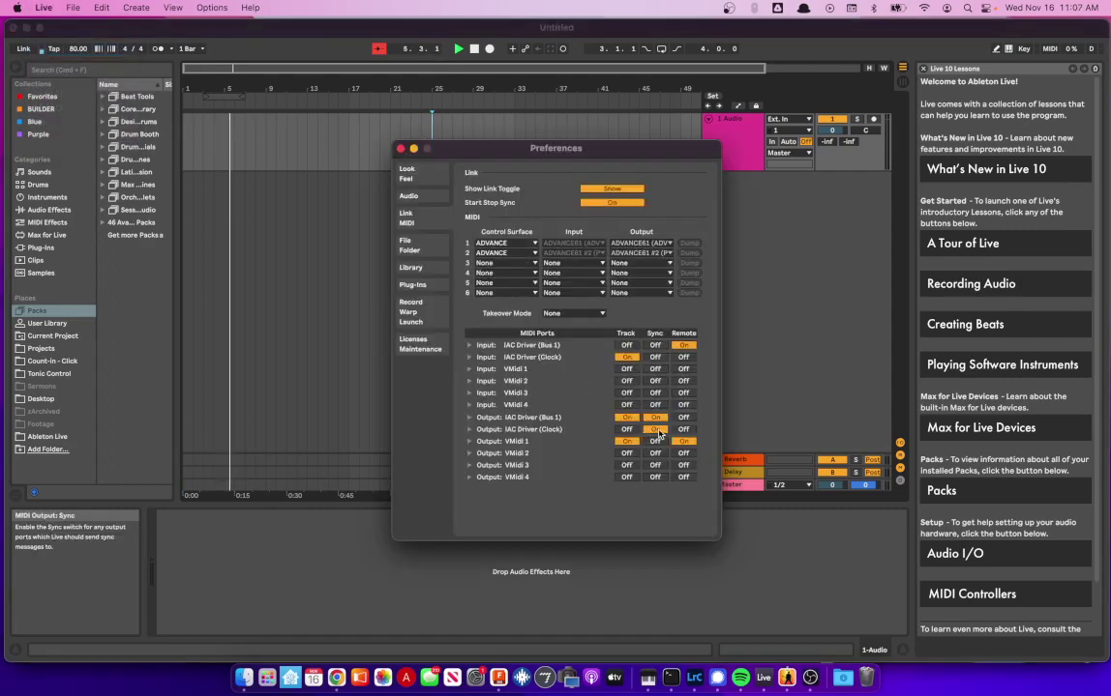
left_click(681, 429)
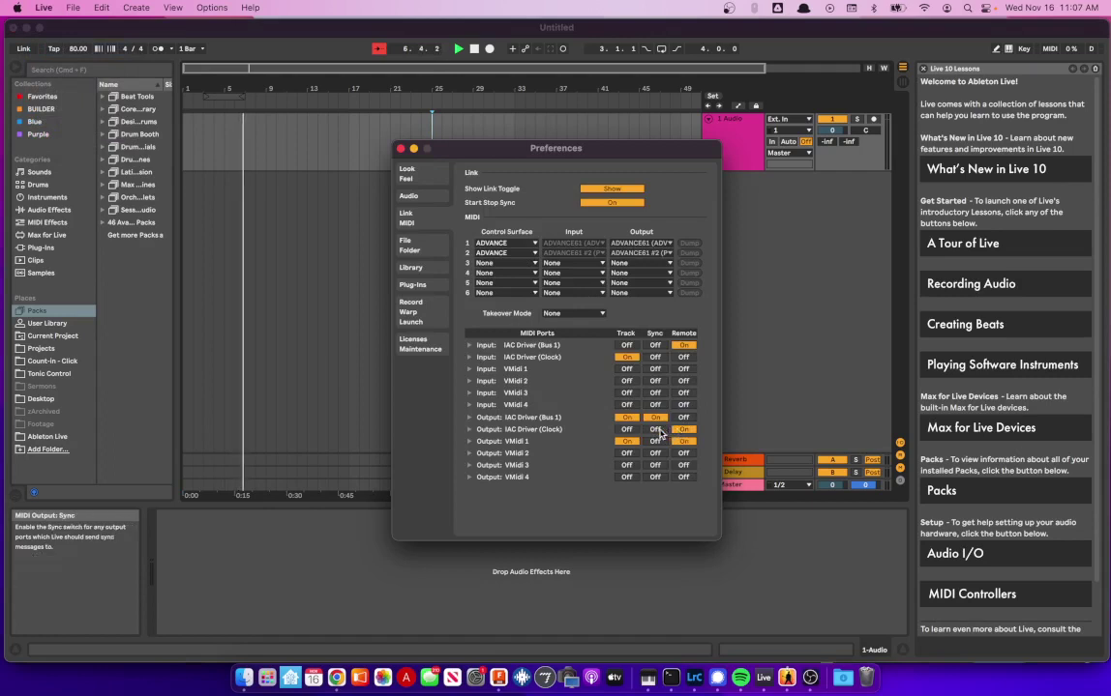
left_click(666, 430)
left_click(682, 429)
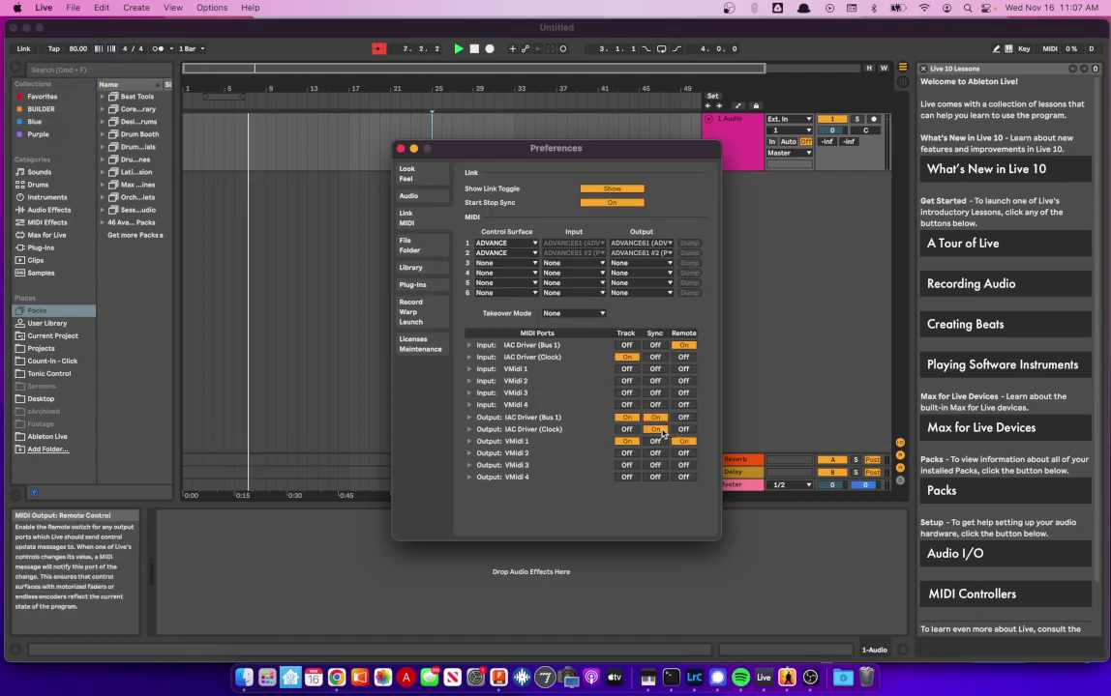
left_click(401, 150)
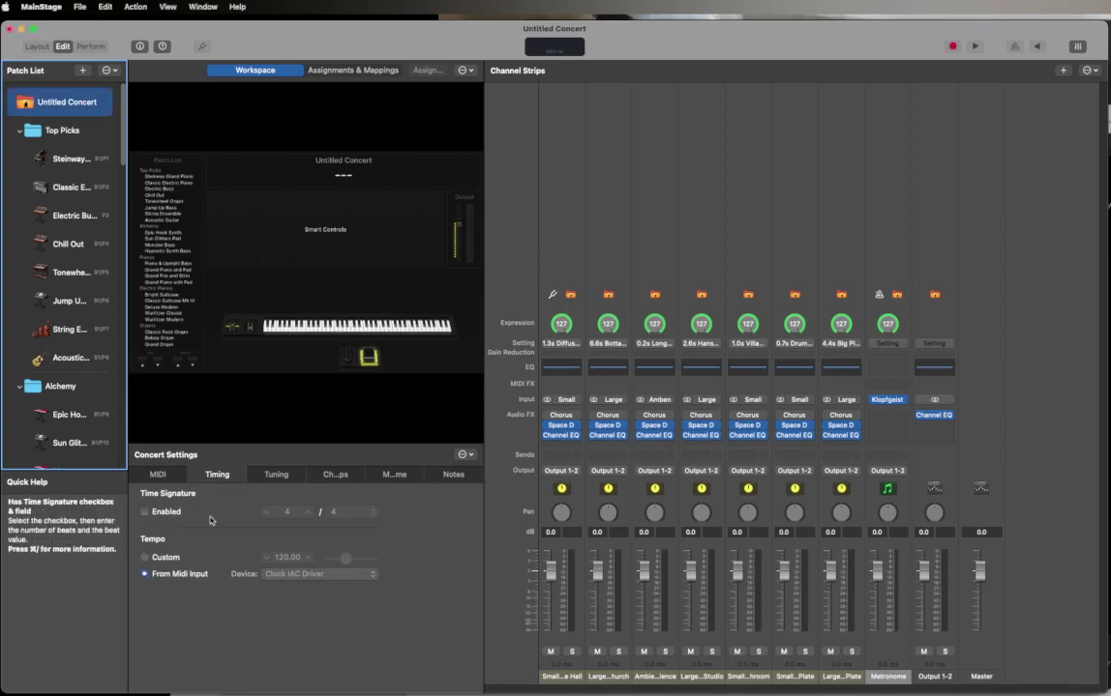
- Switch MainStage's tempo source device to Bus 1 IAC Driver, now reading 80 BPM
left_click(276, 574)
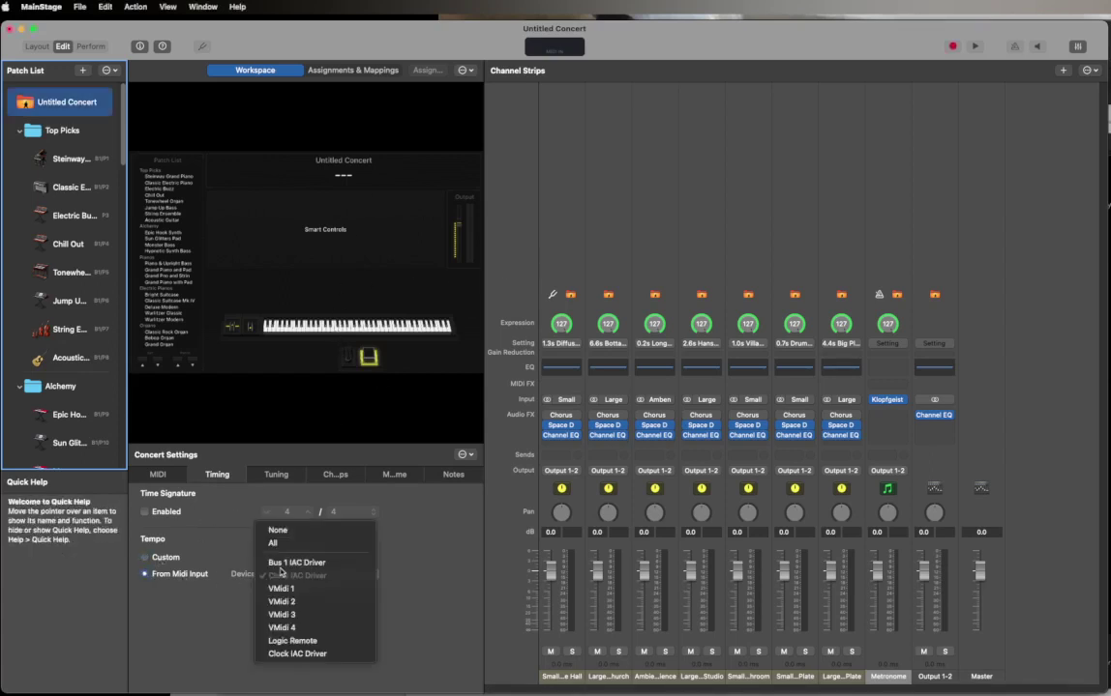
left_click(286, 564)
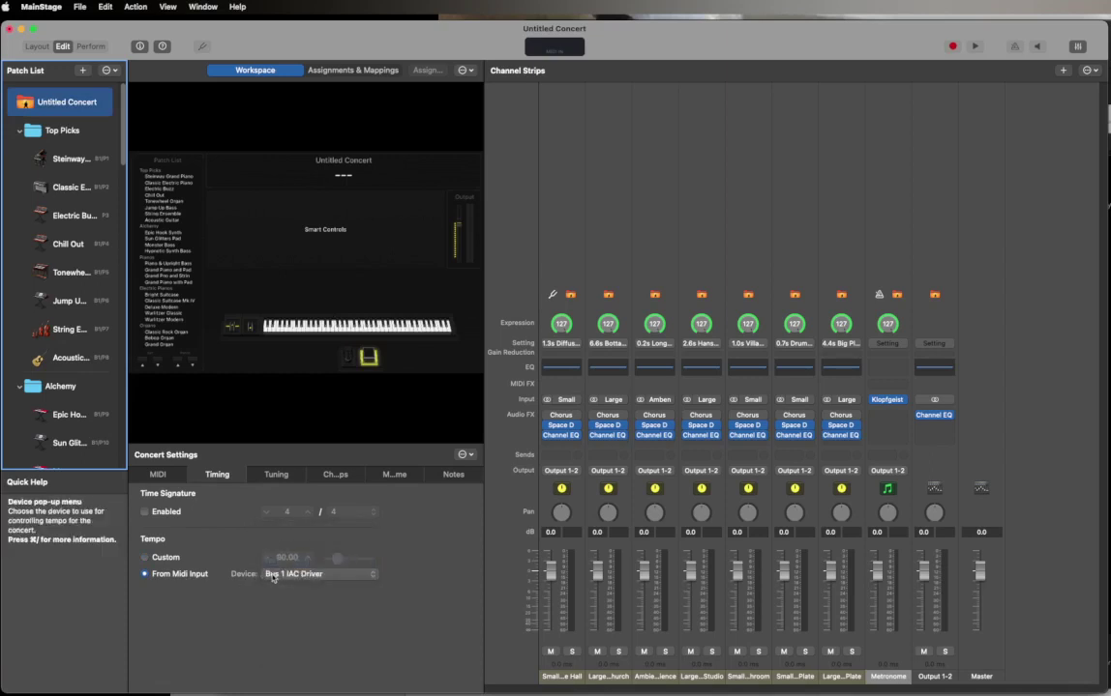
left_click(273, 577)
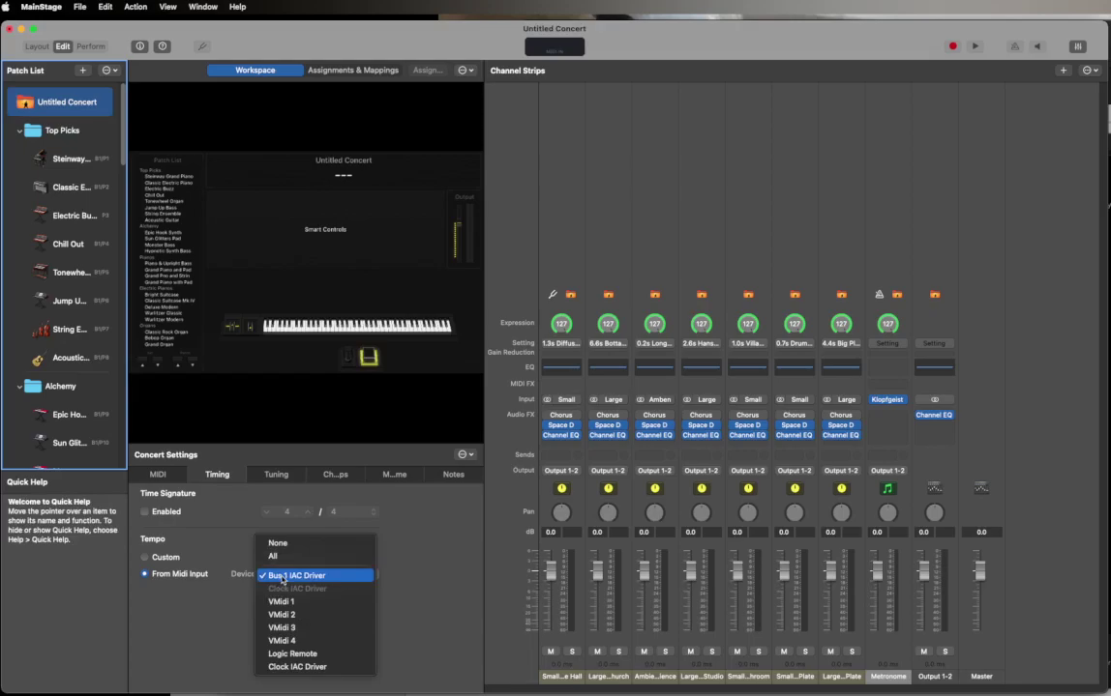
left_click(290, 576)
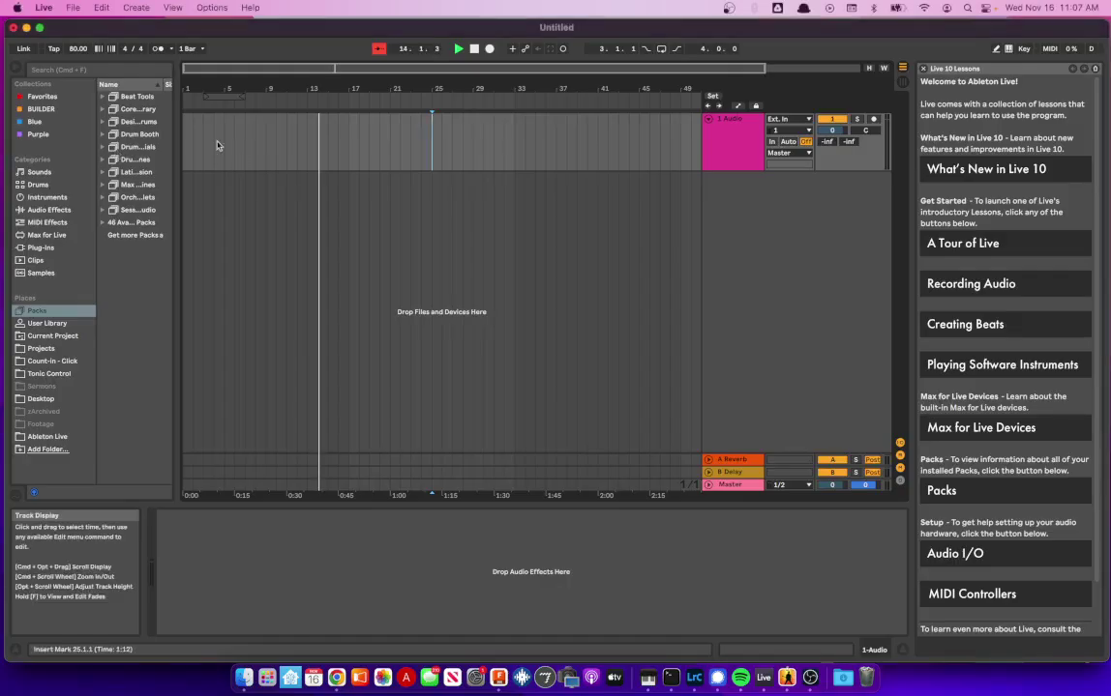
- Turn Sync off for Live's IAC Driver (Bus 1) output in Link/MIDI preferences
left_click(44, 8)
left_click(52, 49)
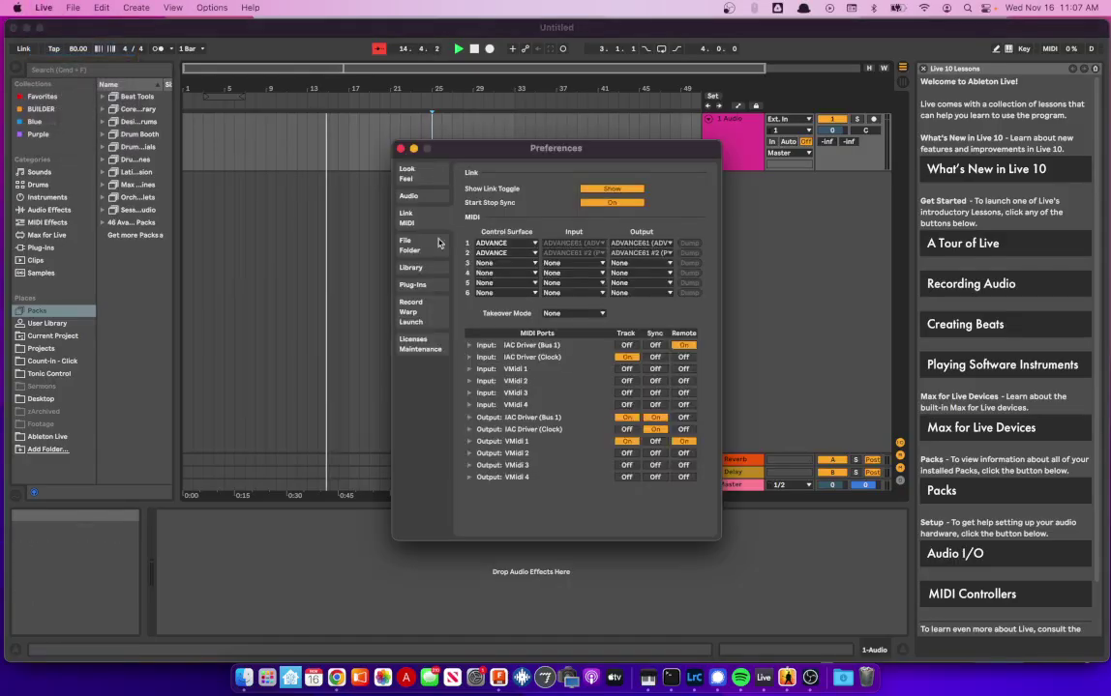
left_click(656, 418)
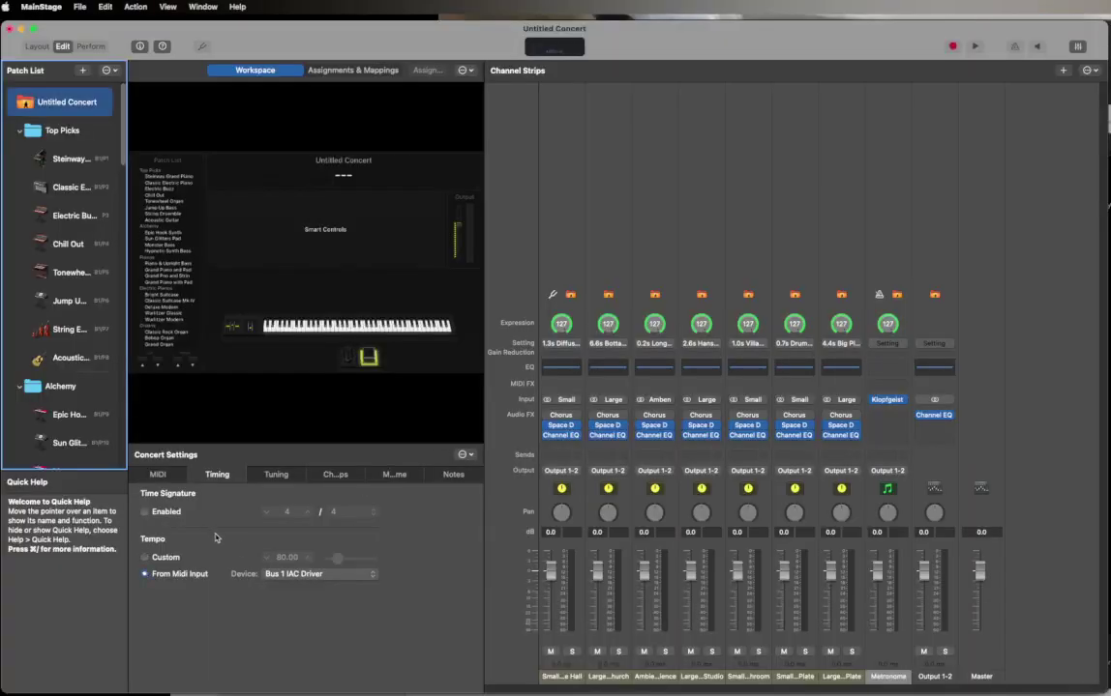
- Switch MainStage's tempo source device from Bus 1 to Clock IAC Driver
left_click(290, 574)
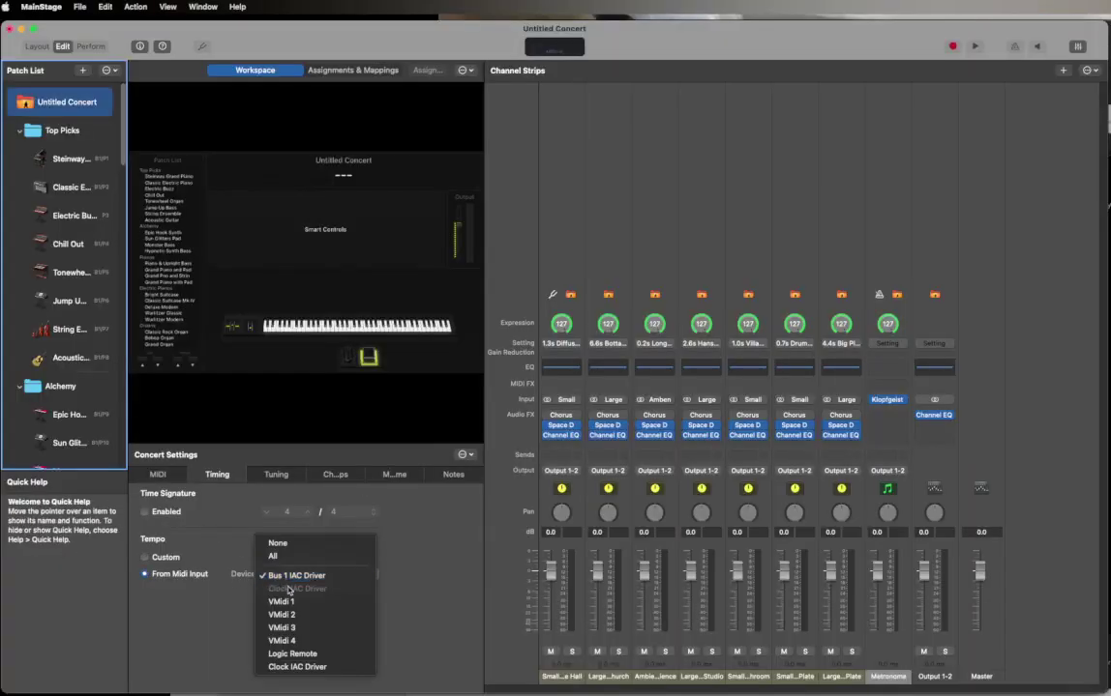
left_click(307, 668)
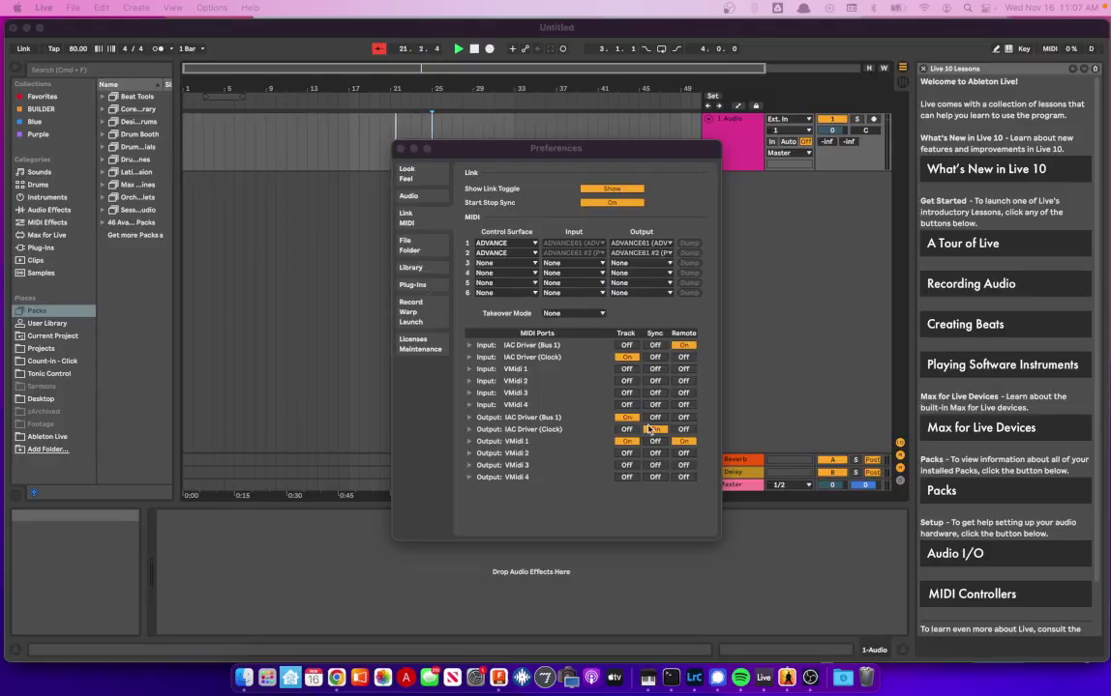
- Close Live's Preferences and scroll the tempo field up from 80.00 toward 90 BPM
left_click(401, 149)
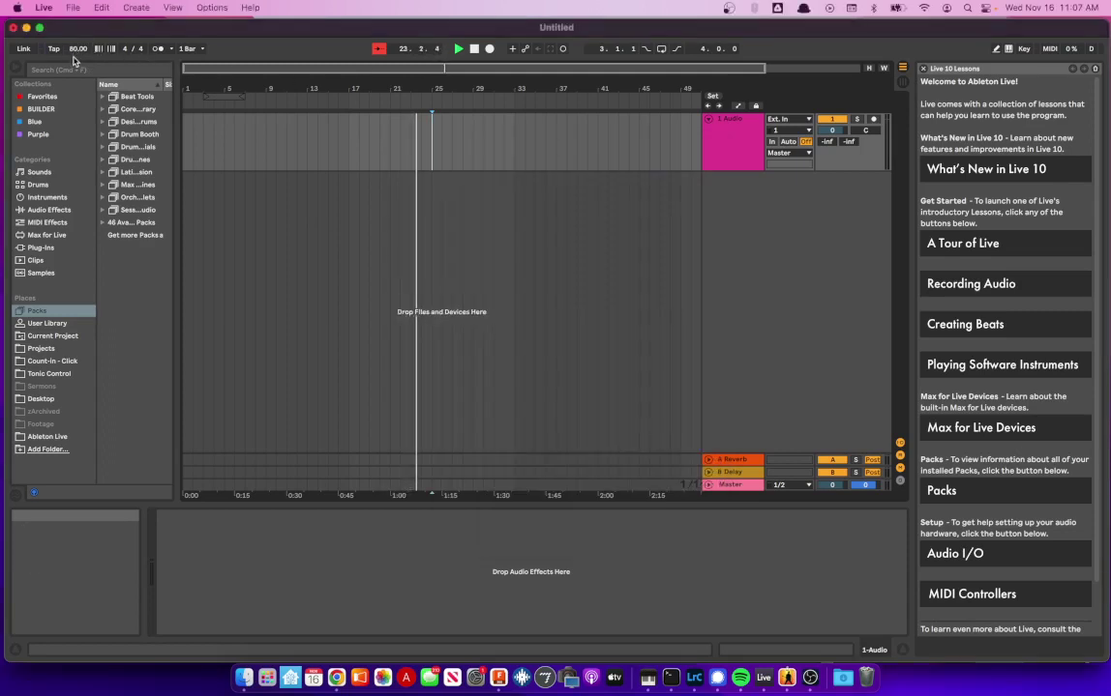
scroll(73, 56, "up", 10)
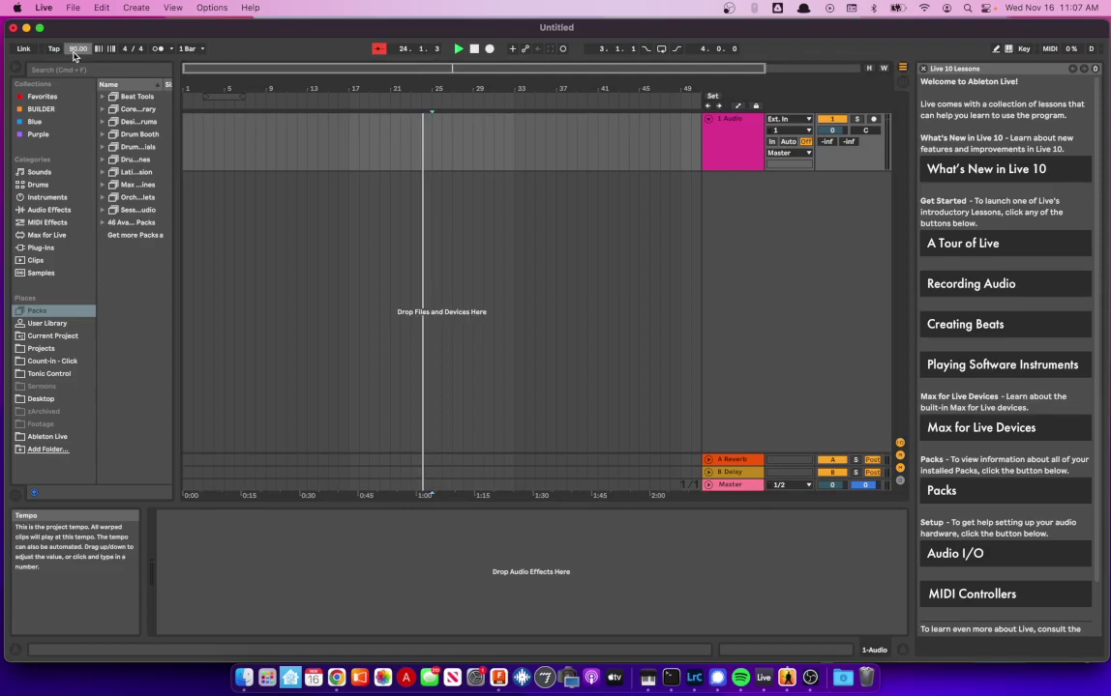